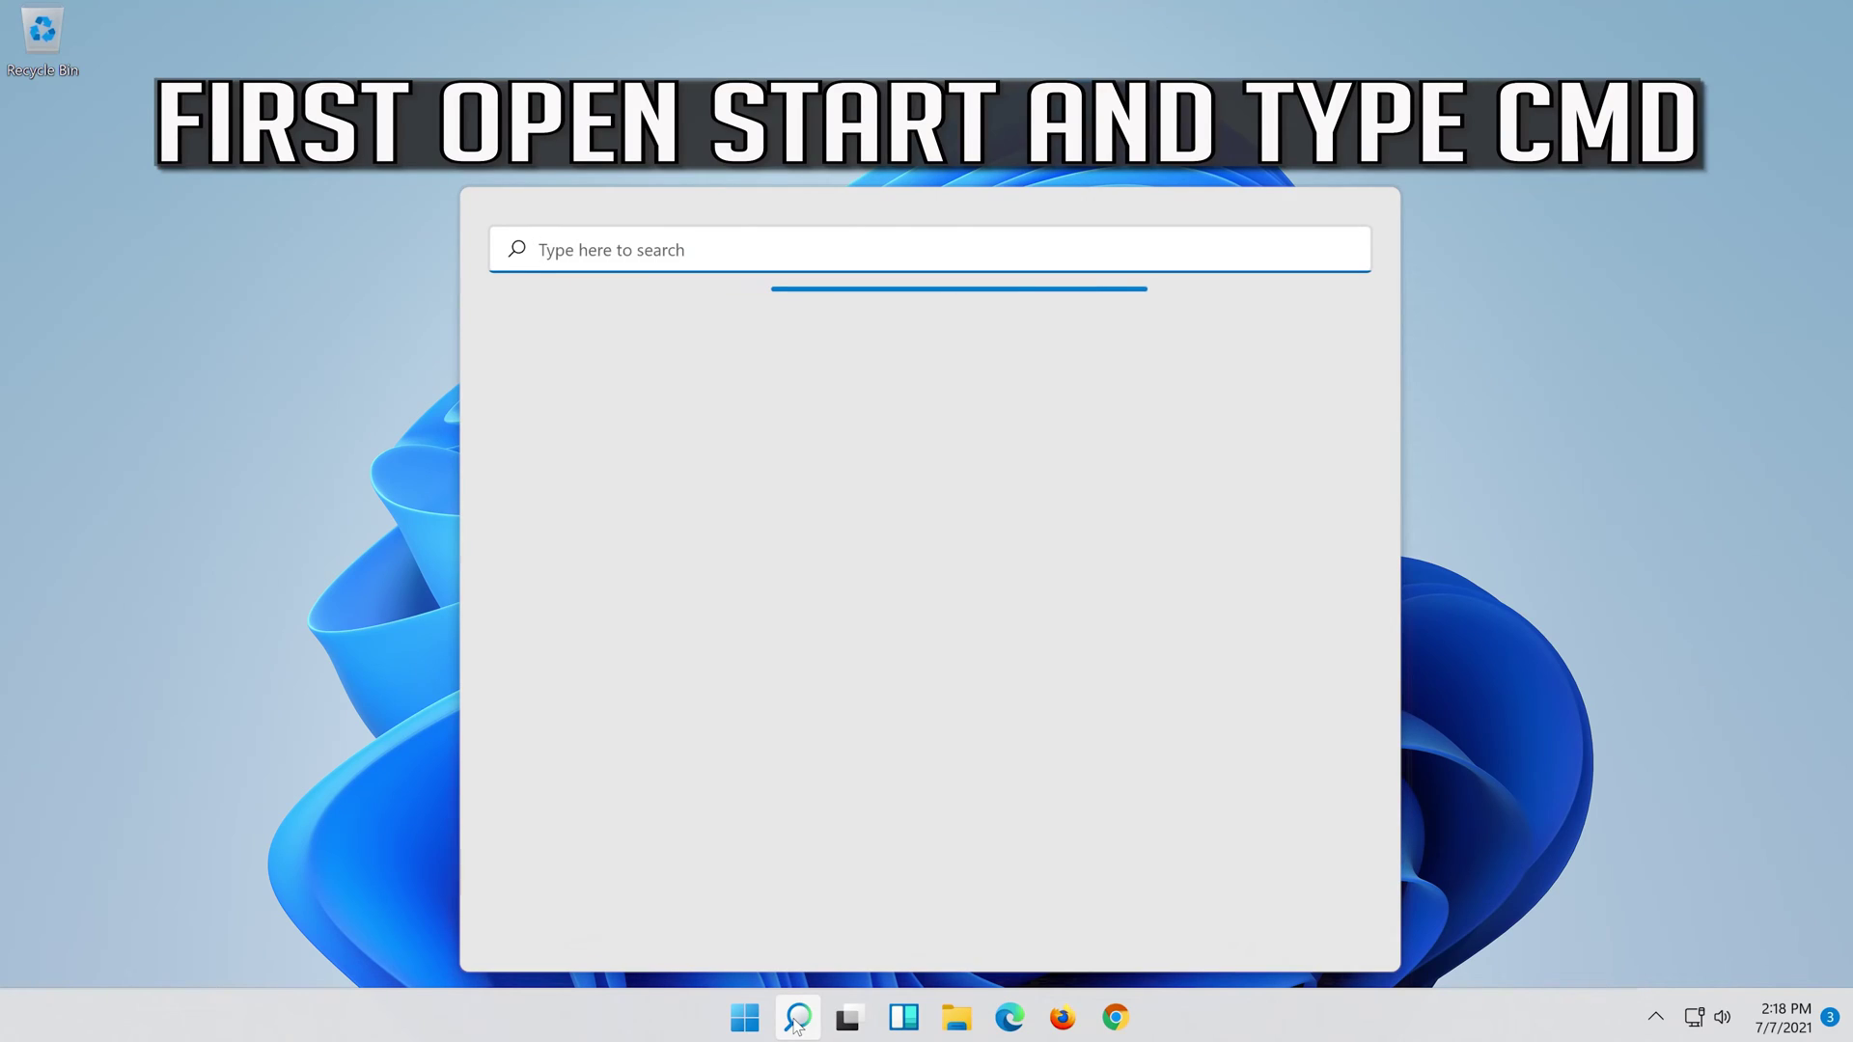
Search 'cmd' and run Command Prompt as administrator.
text(cmd)
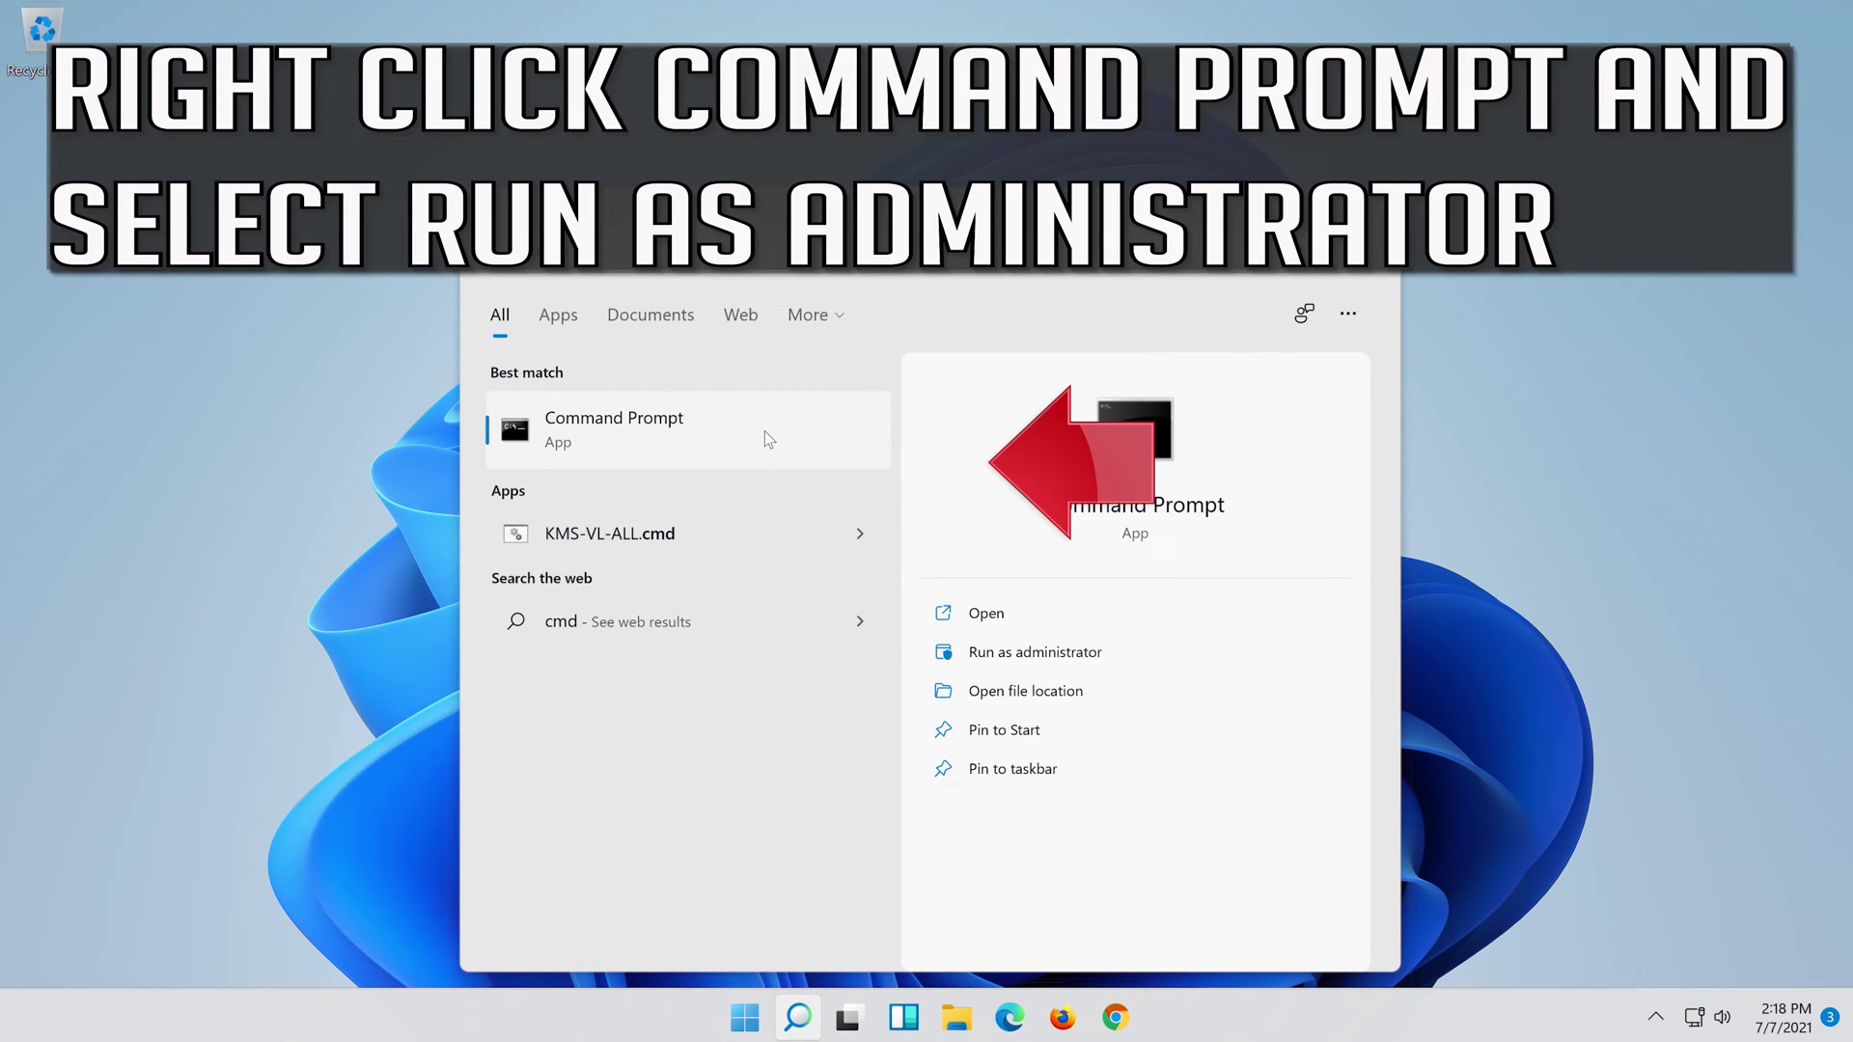
right_click(764, 433)
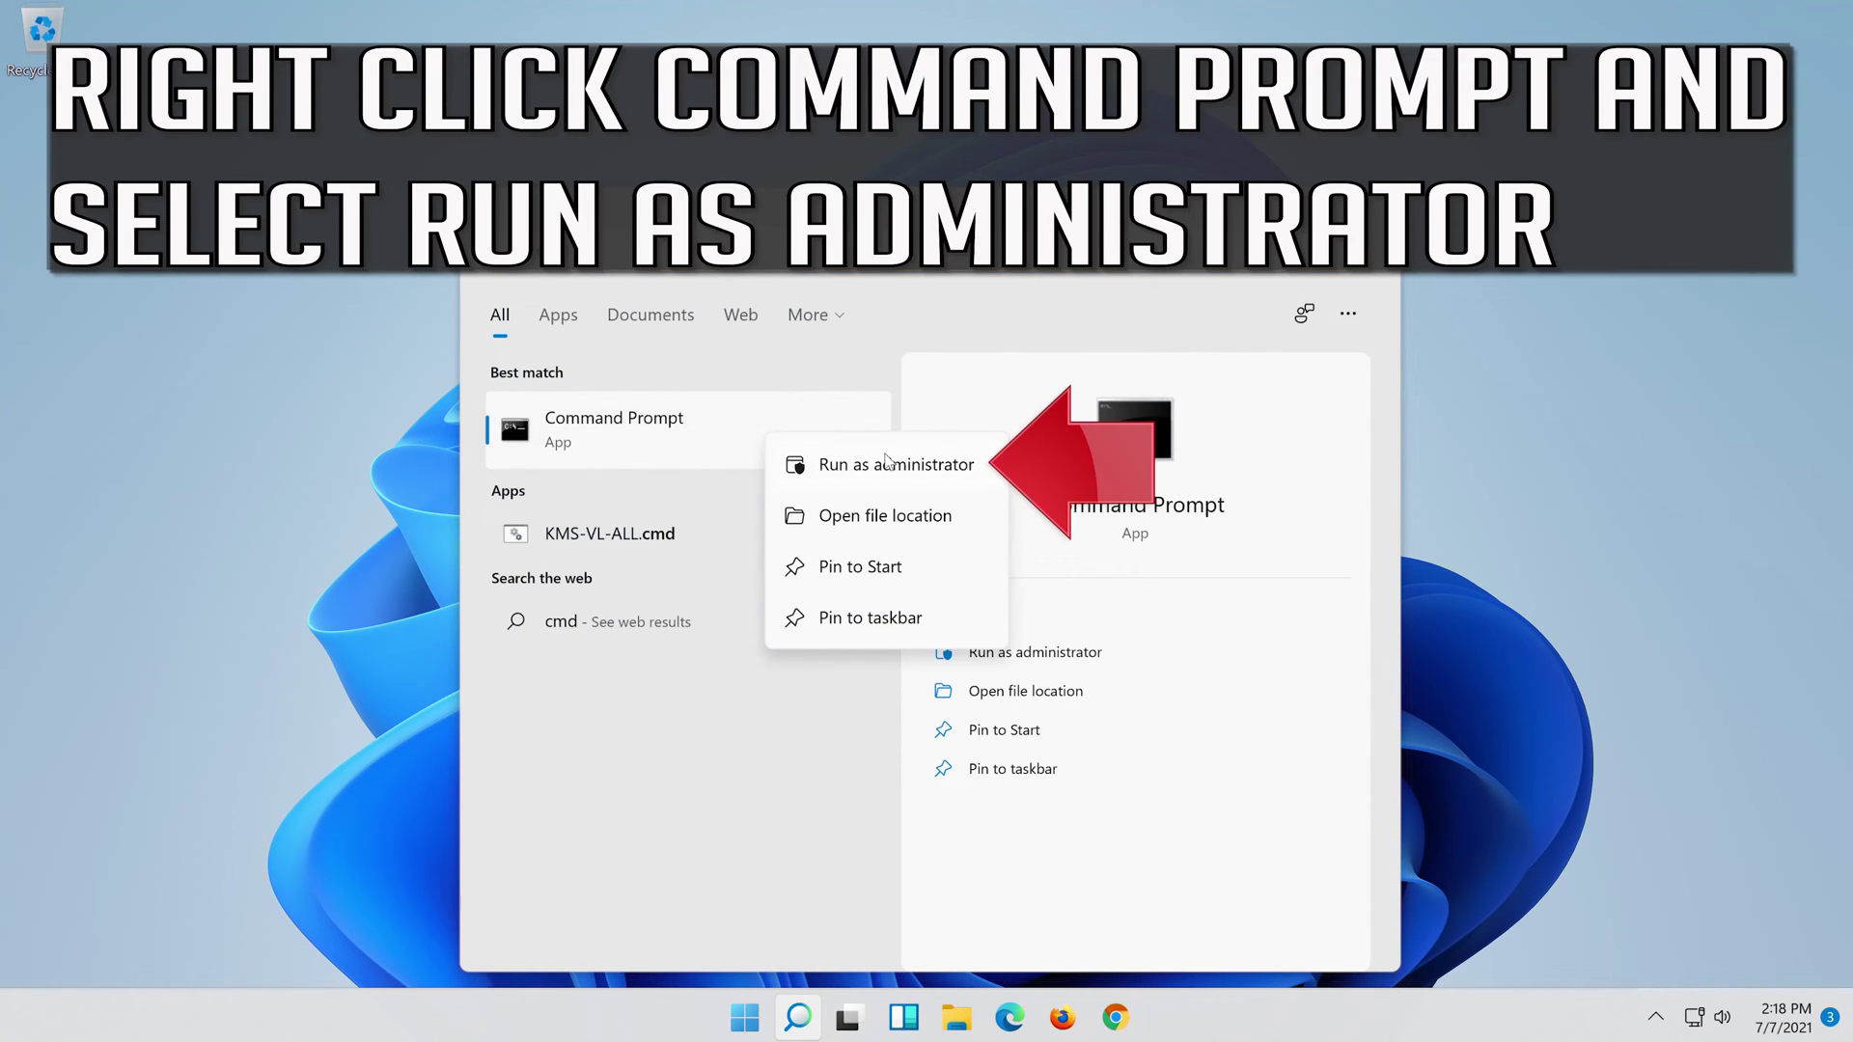
click(918, 467)
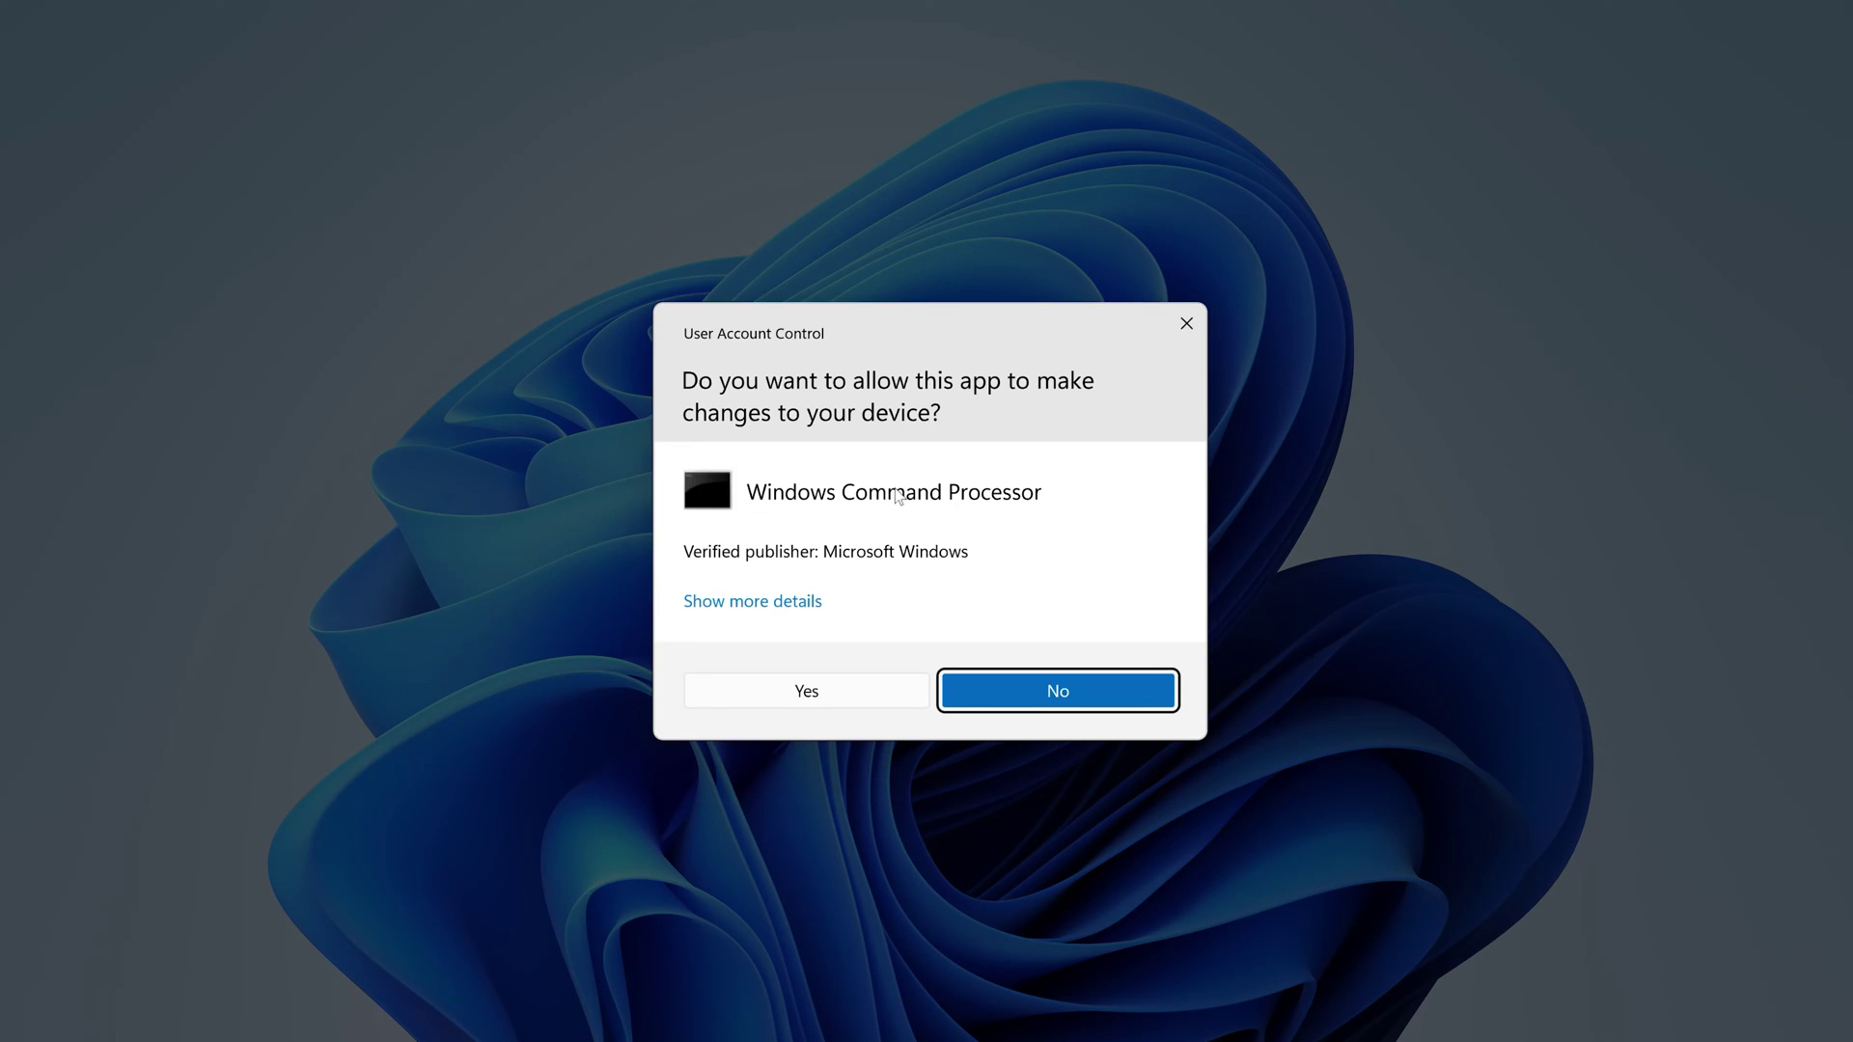
Approve elevation and run 'netsh int ip reset c:\resetlog.txt' in the elevated prompt.
click(826, 690)
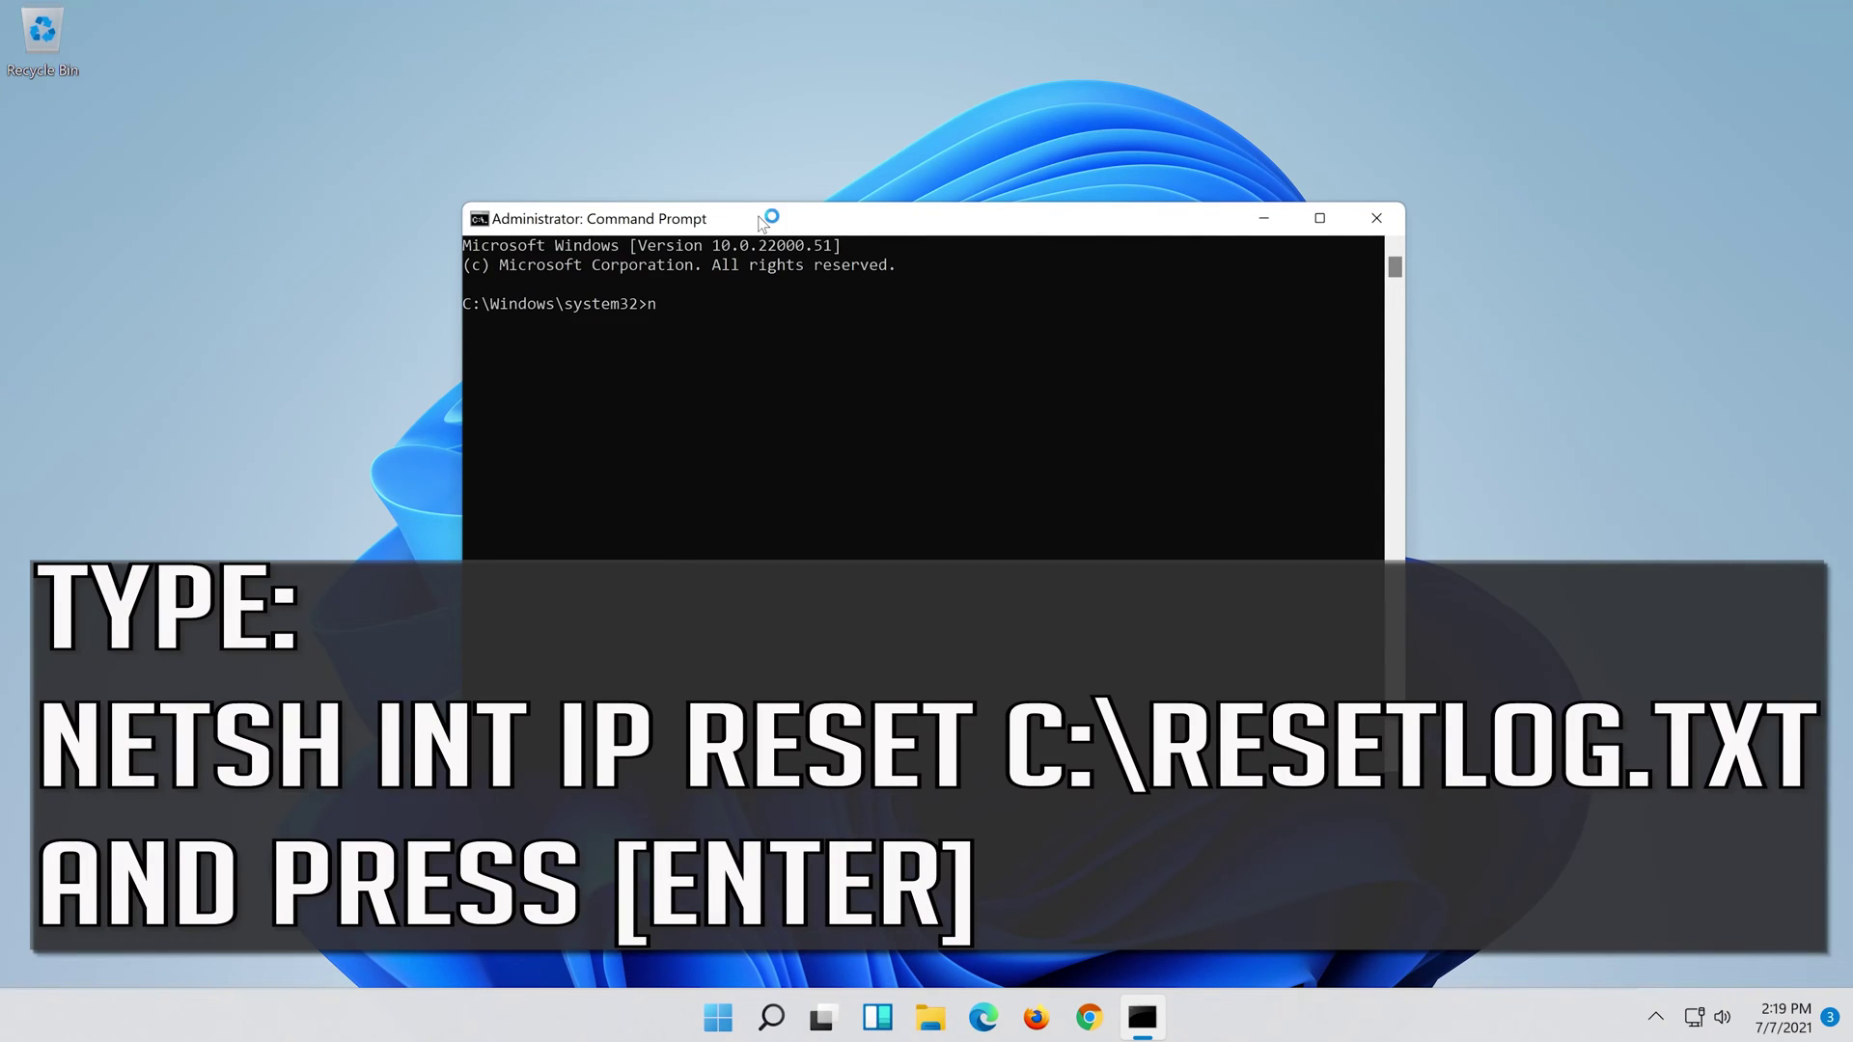
text(netsh int ip reset c:\resetlog.)
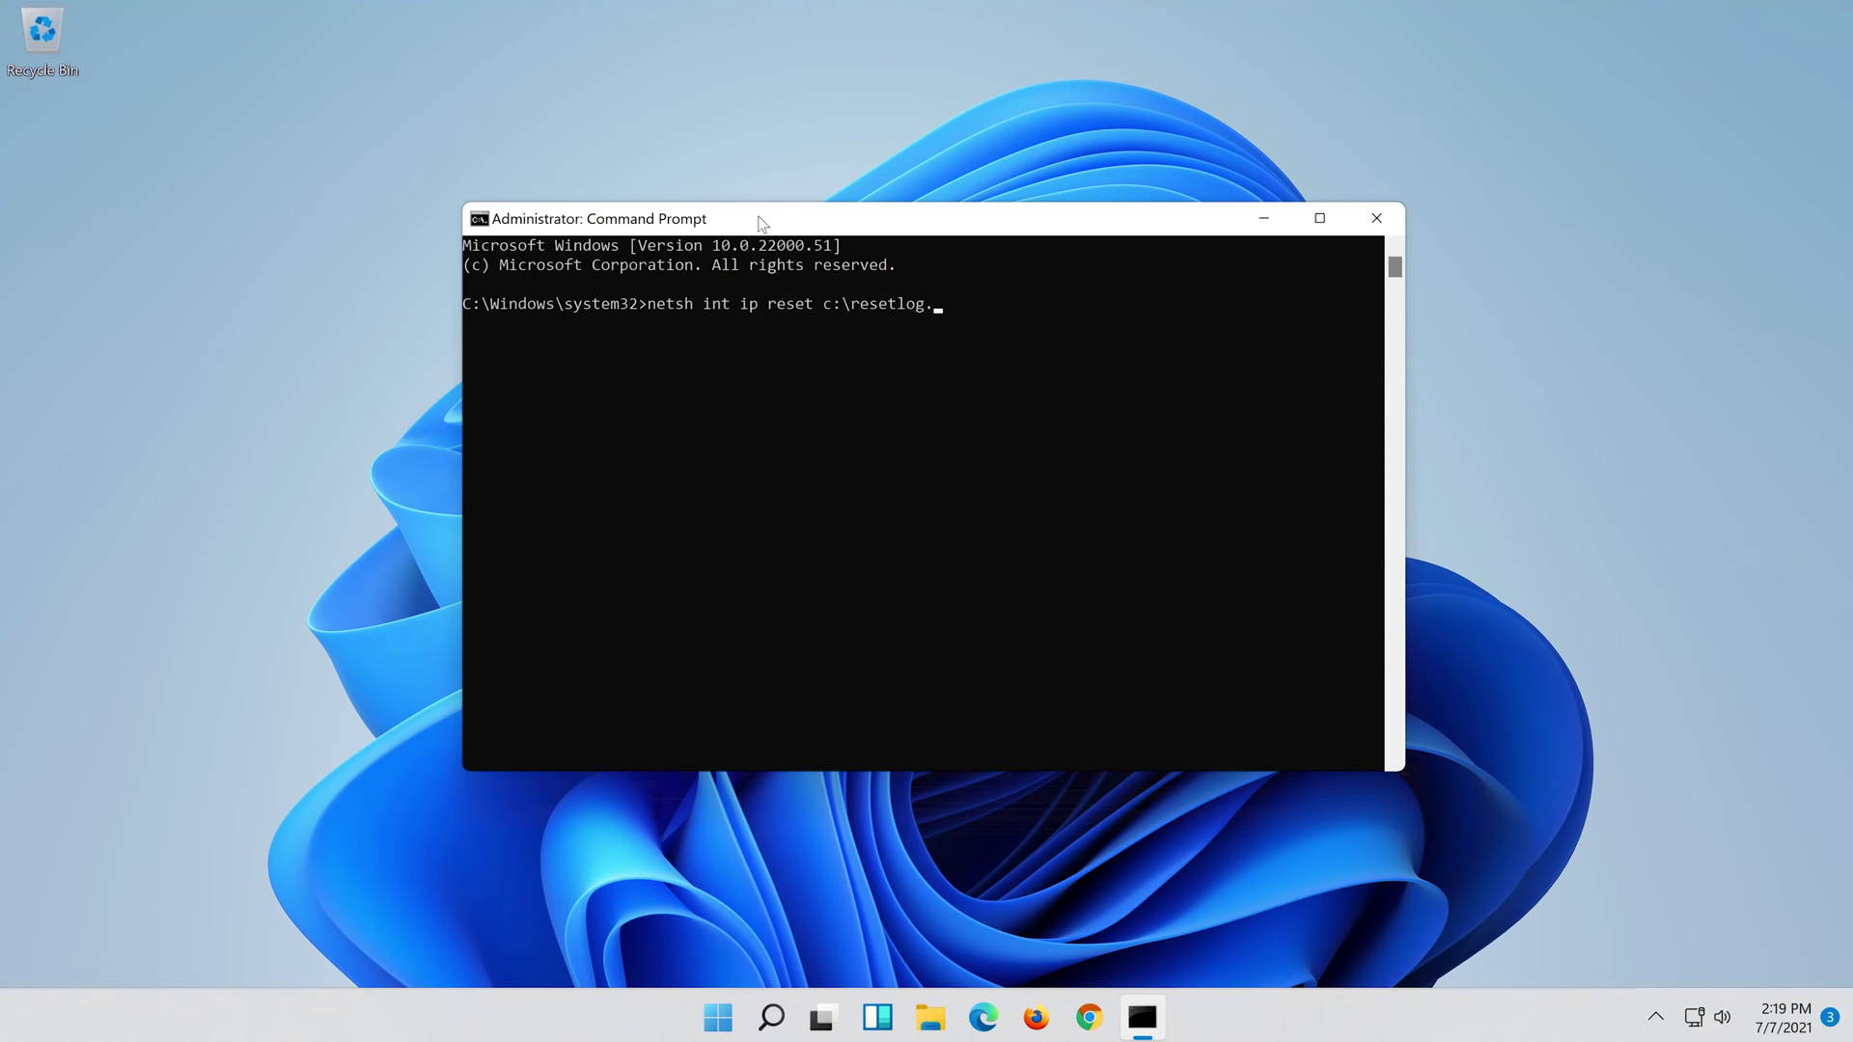
text(txt)
key(Return)
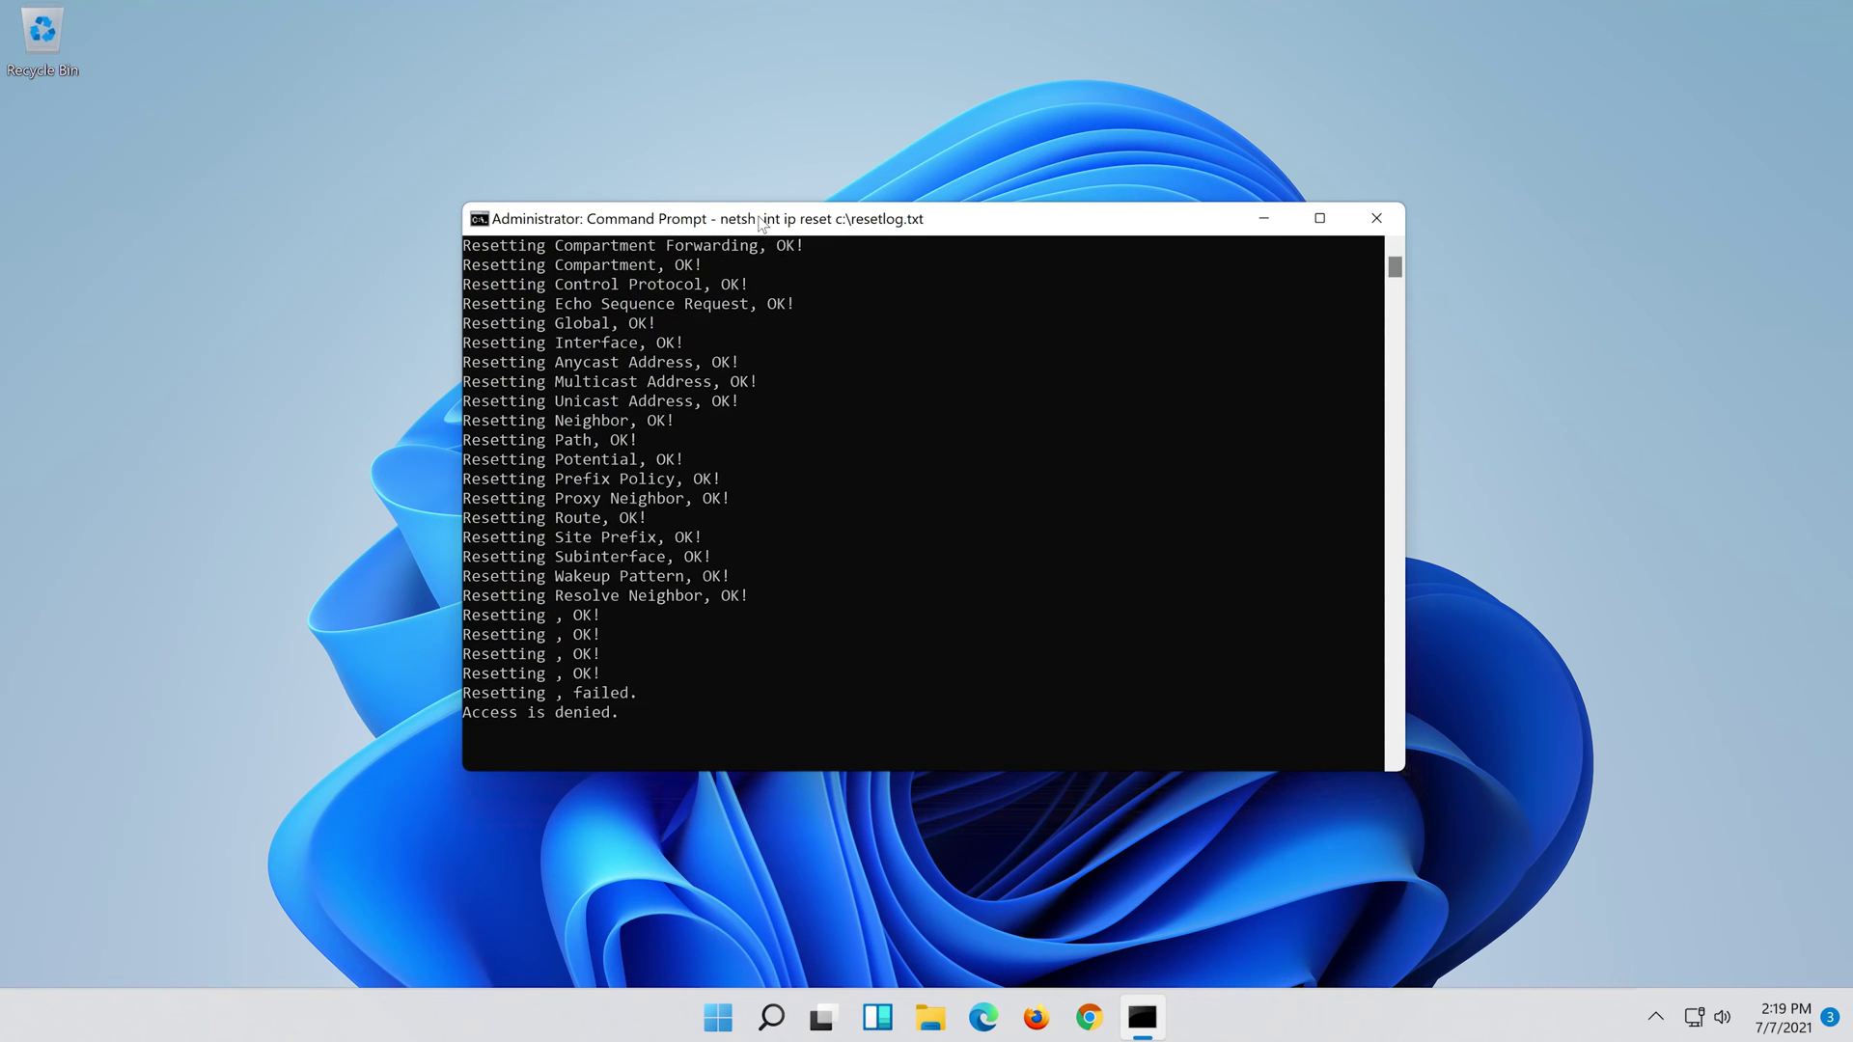
Run 'netsh winsock reset' and 'ipconfig /flushdns', then exit Command Prompt.
text(n)
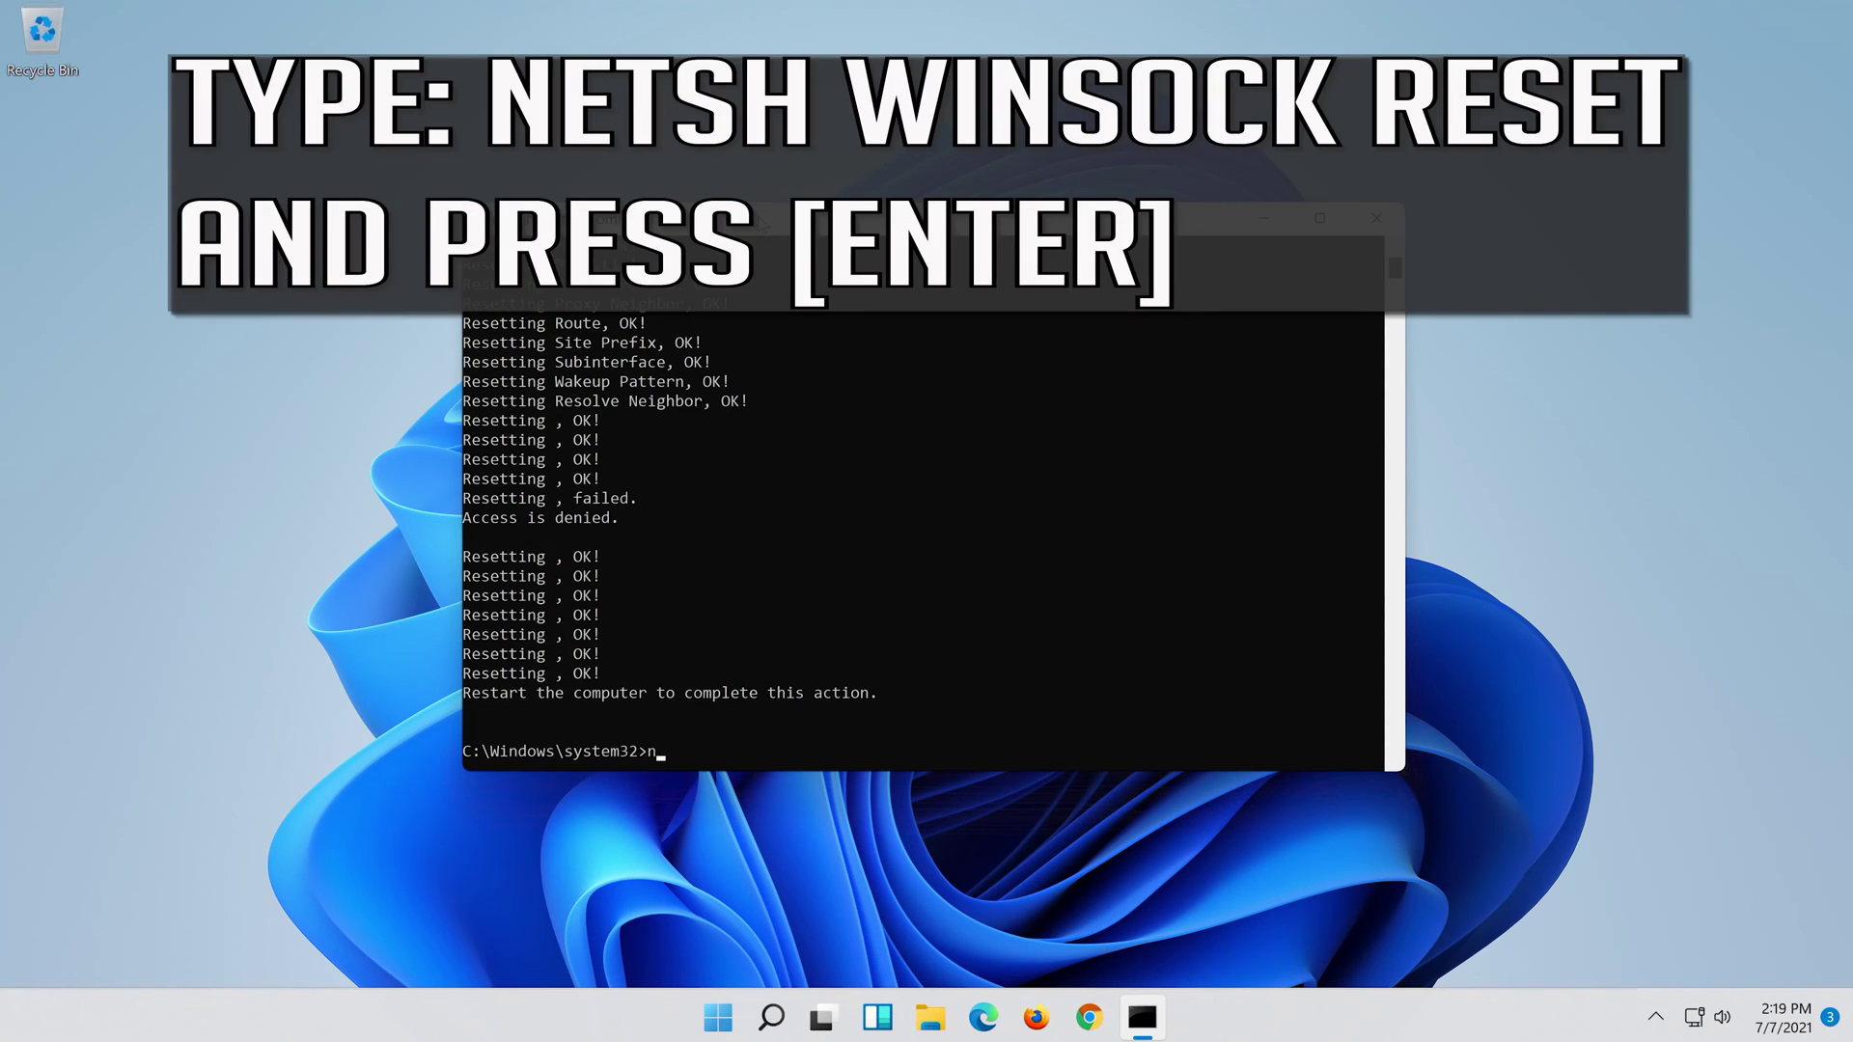
text(etsh winsock reset)
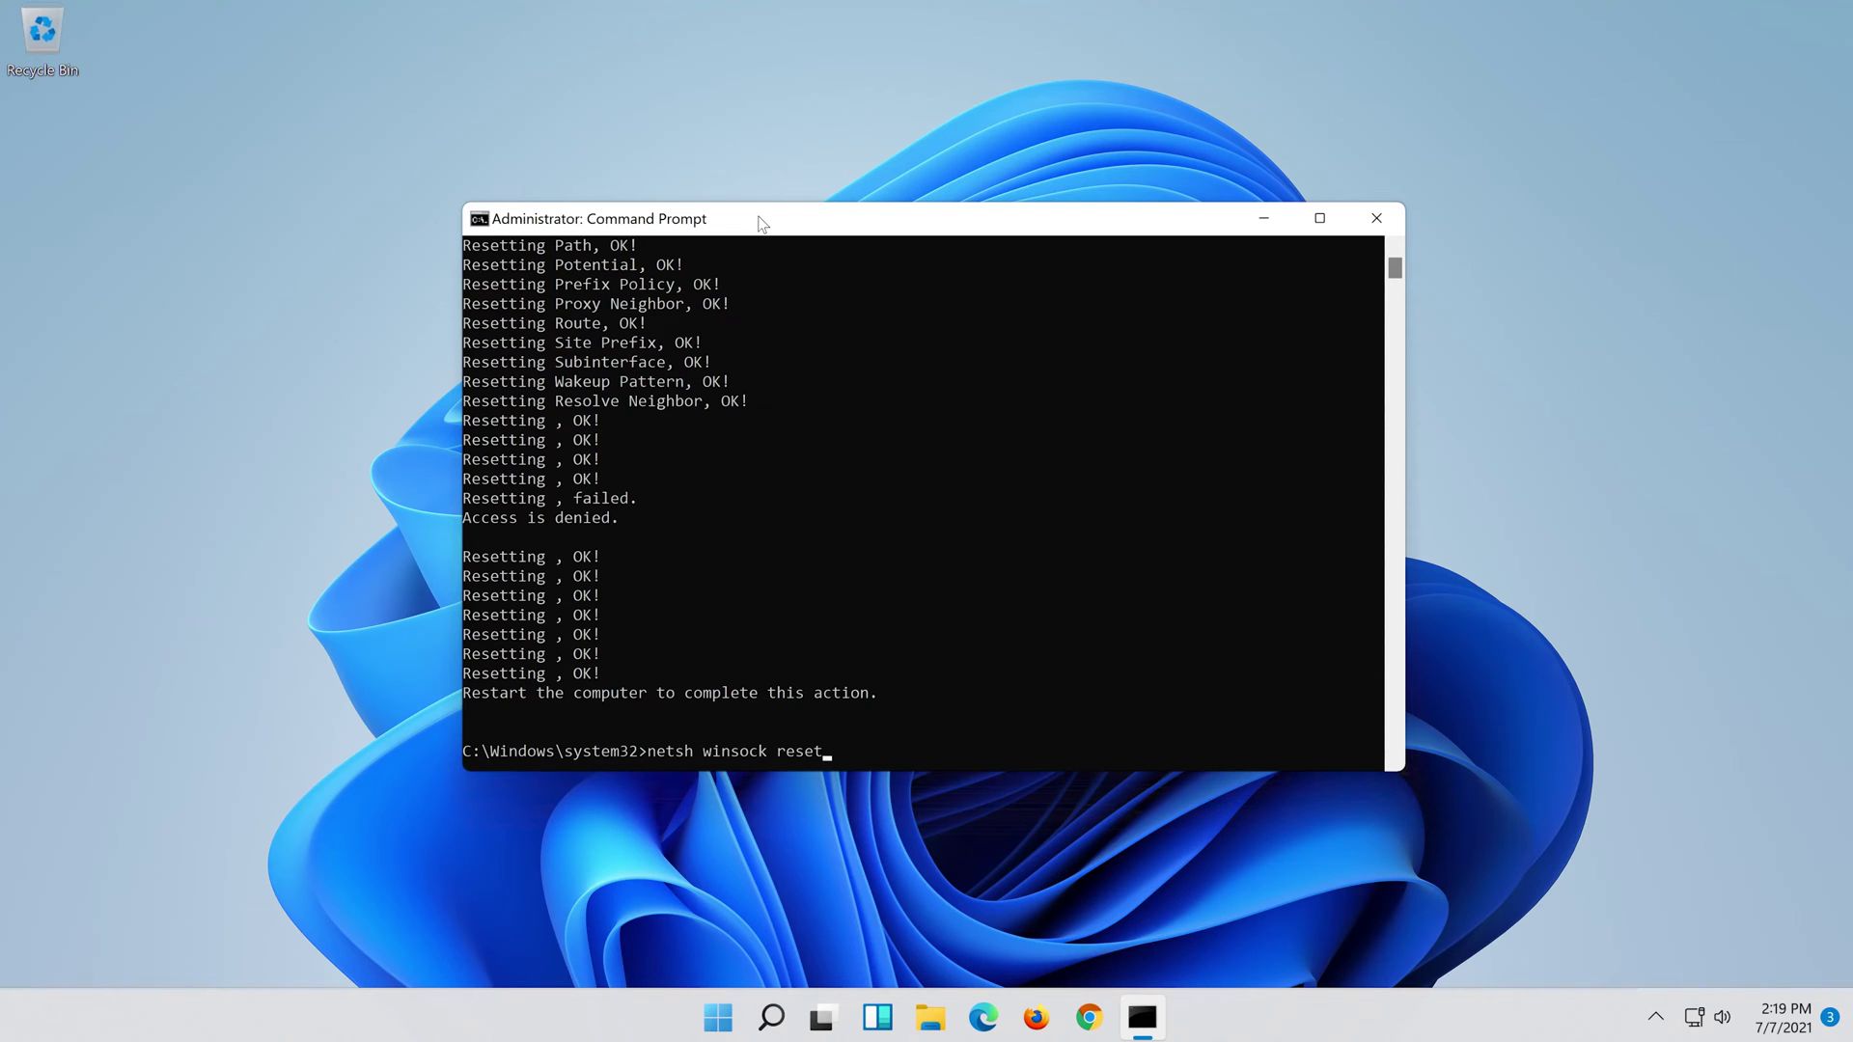
key(Return)
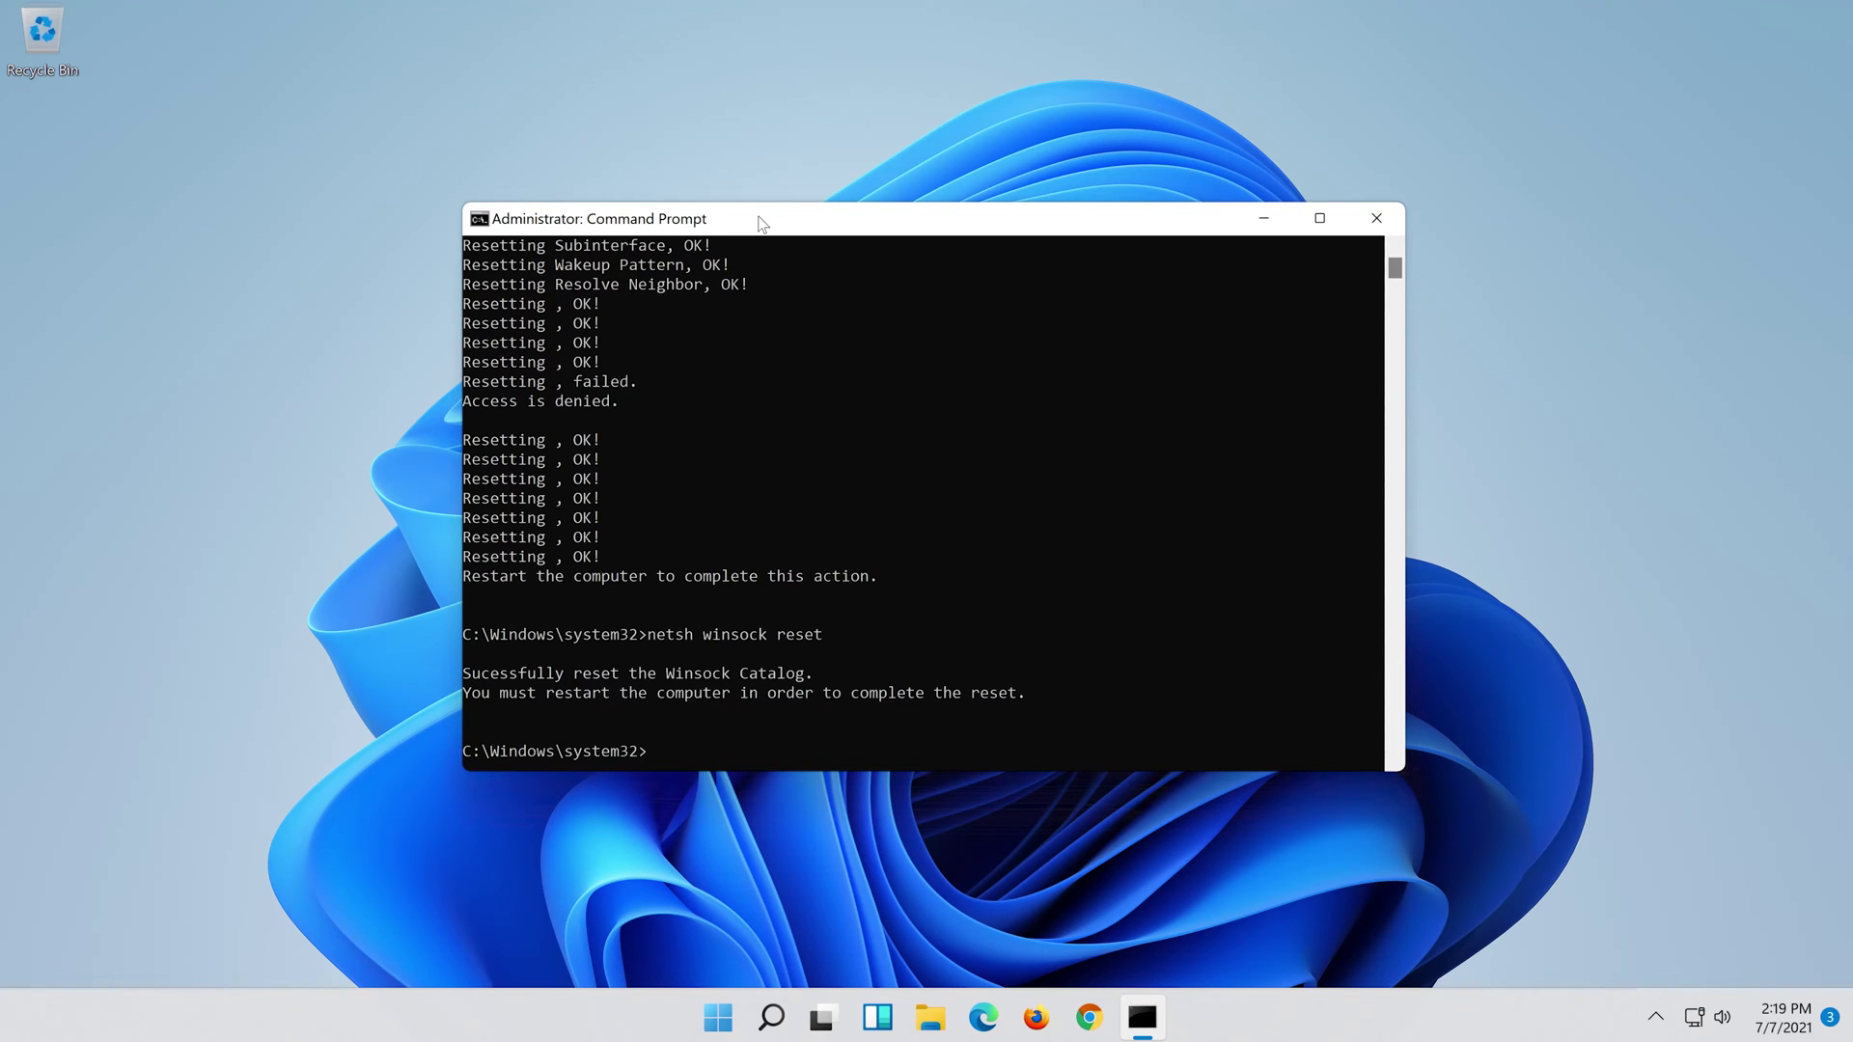
text(ipconfig )
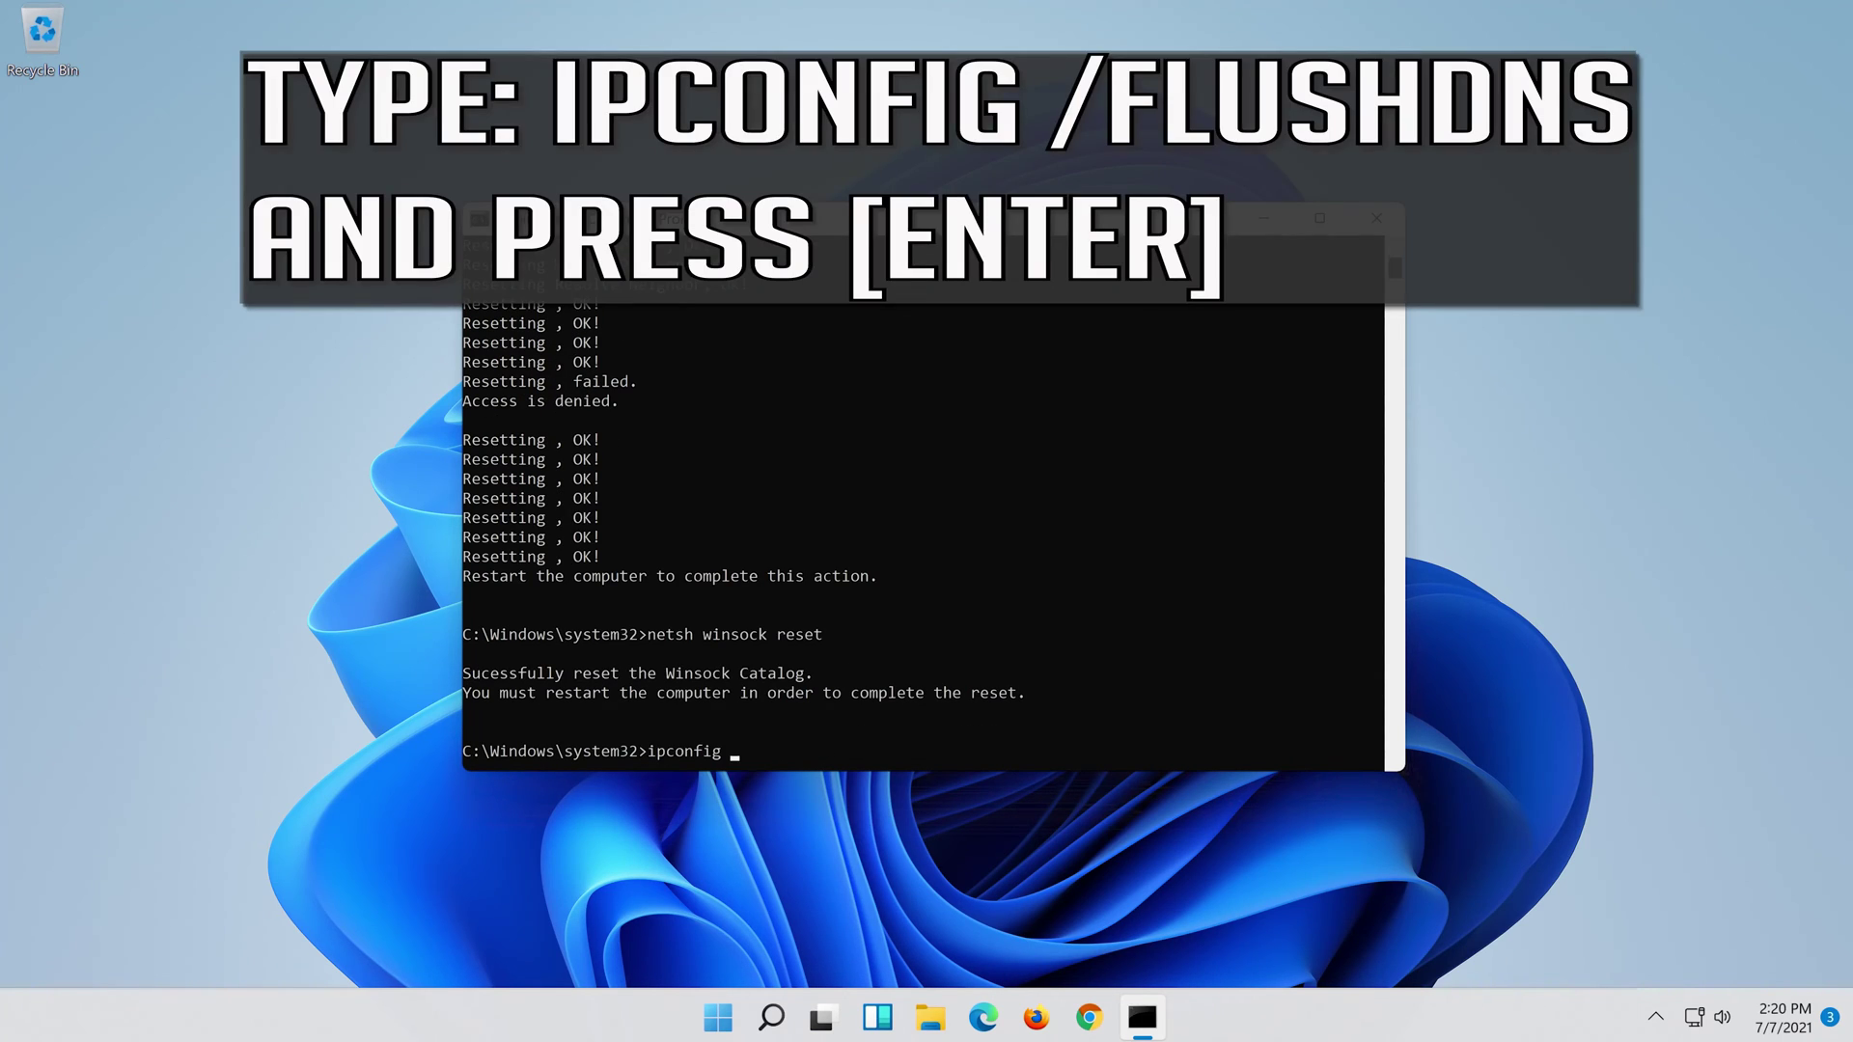
text(/flushdns)
key(Return)
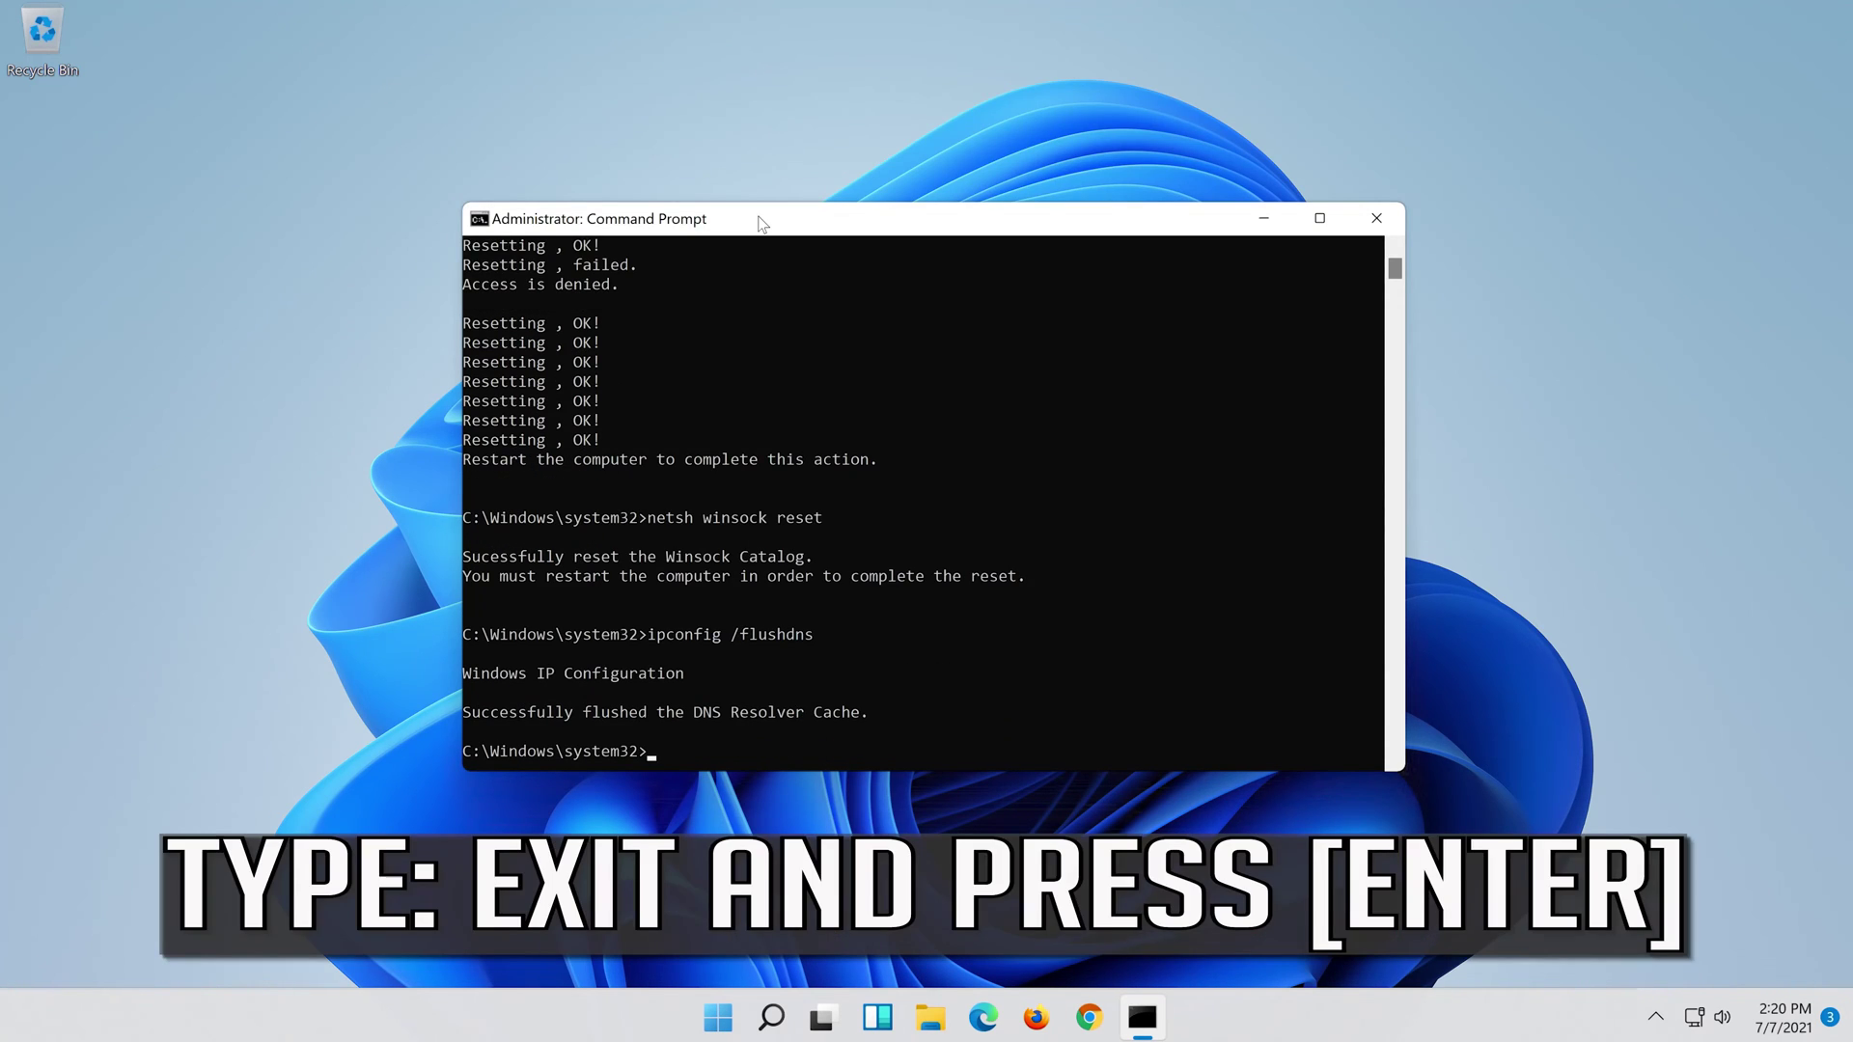
text(exit)
key(Return)
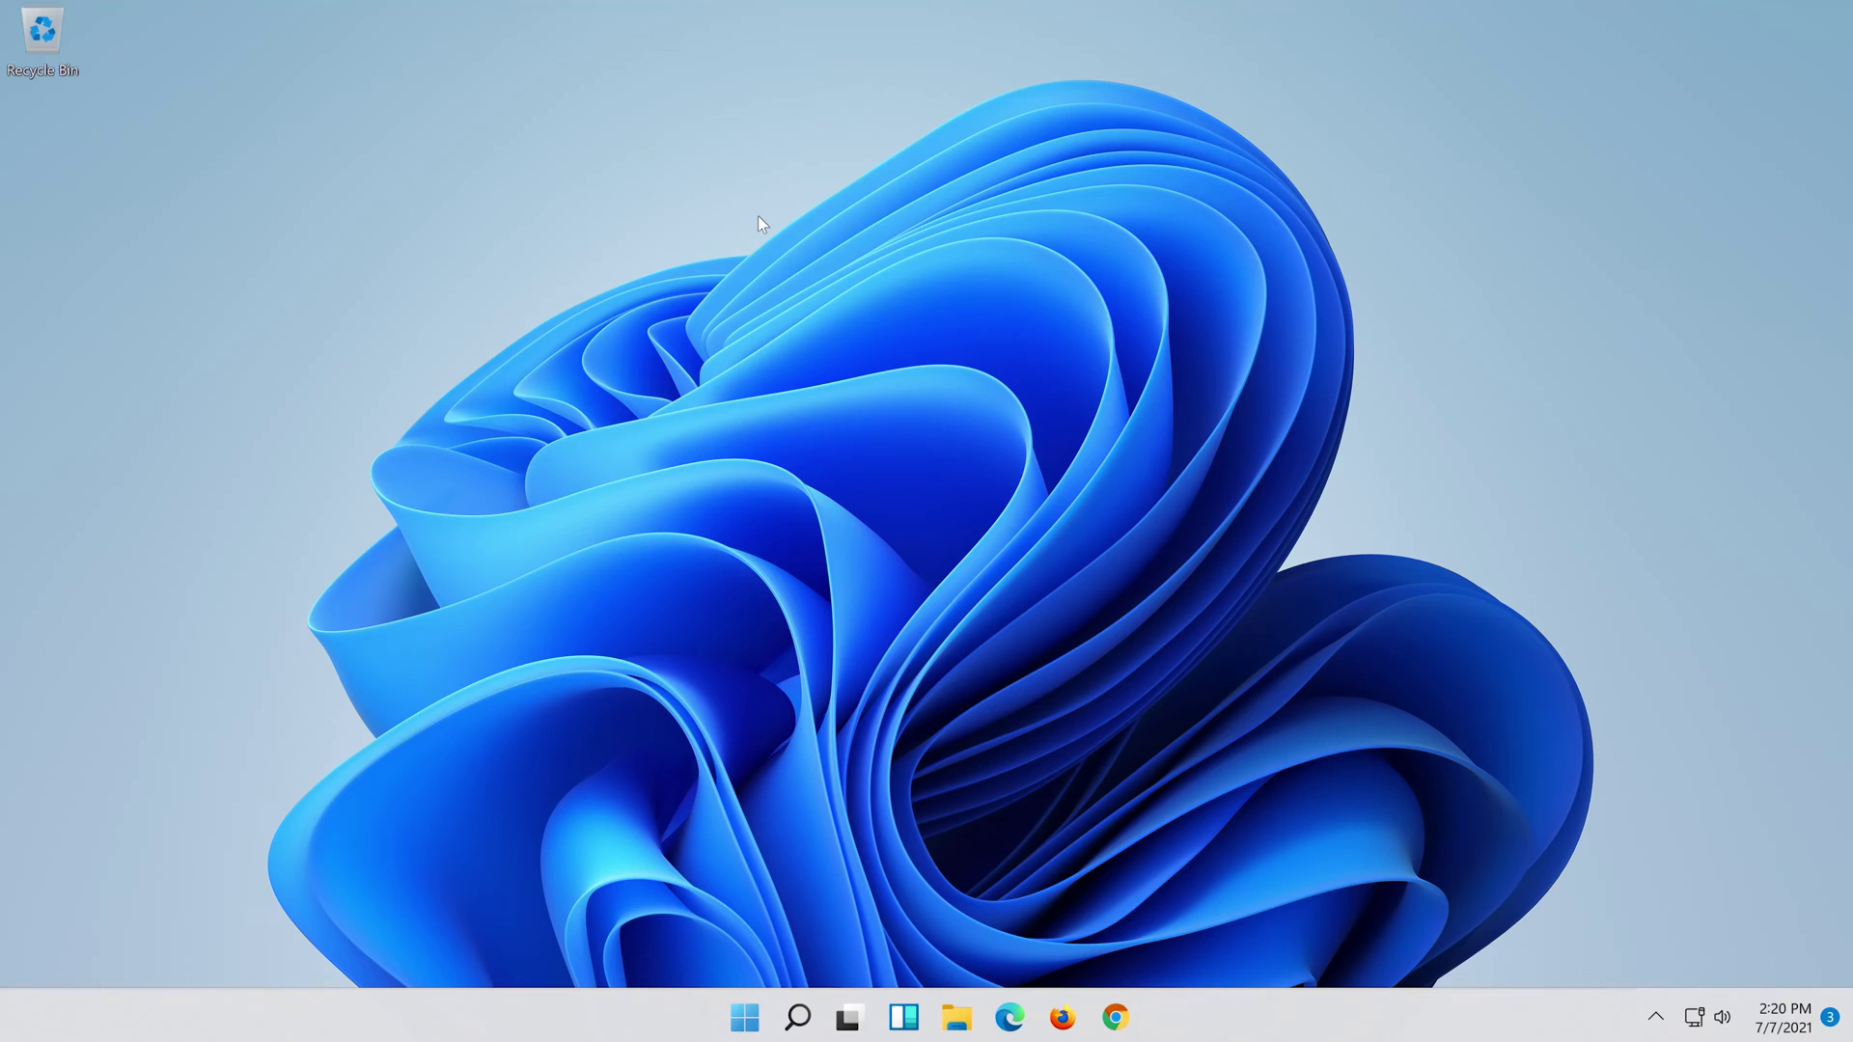
Restart the computer from the Start menu's power options.
click(758, 1028)
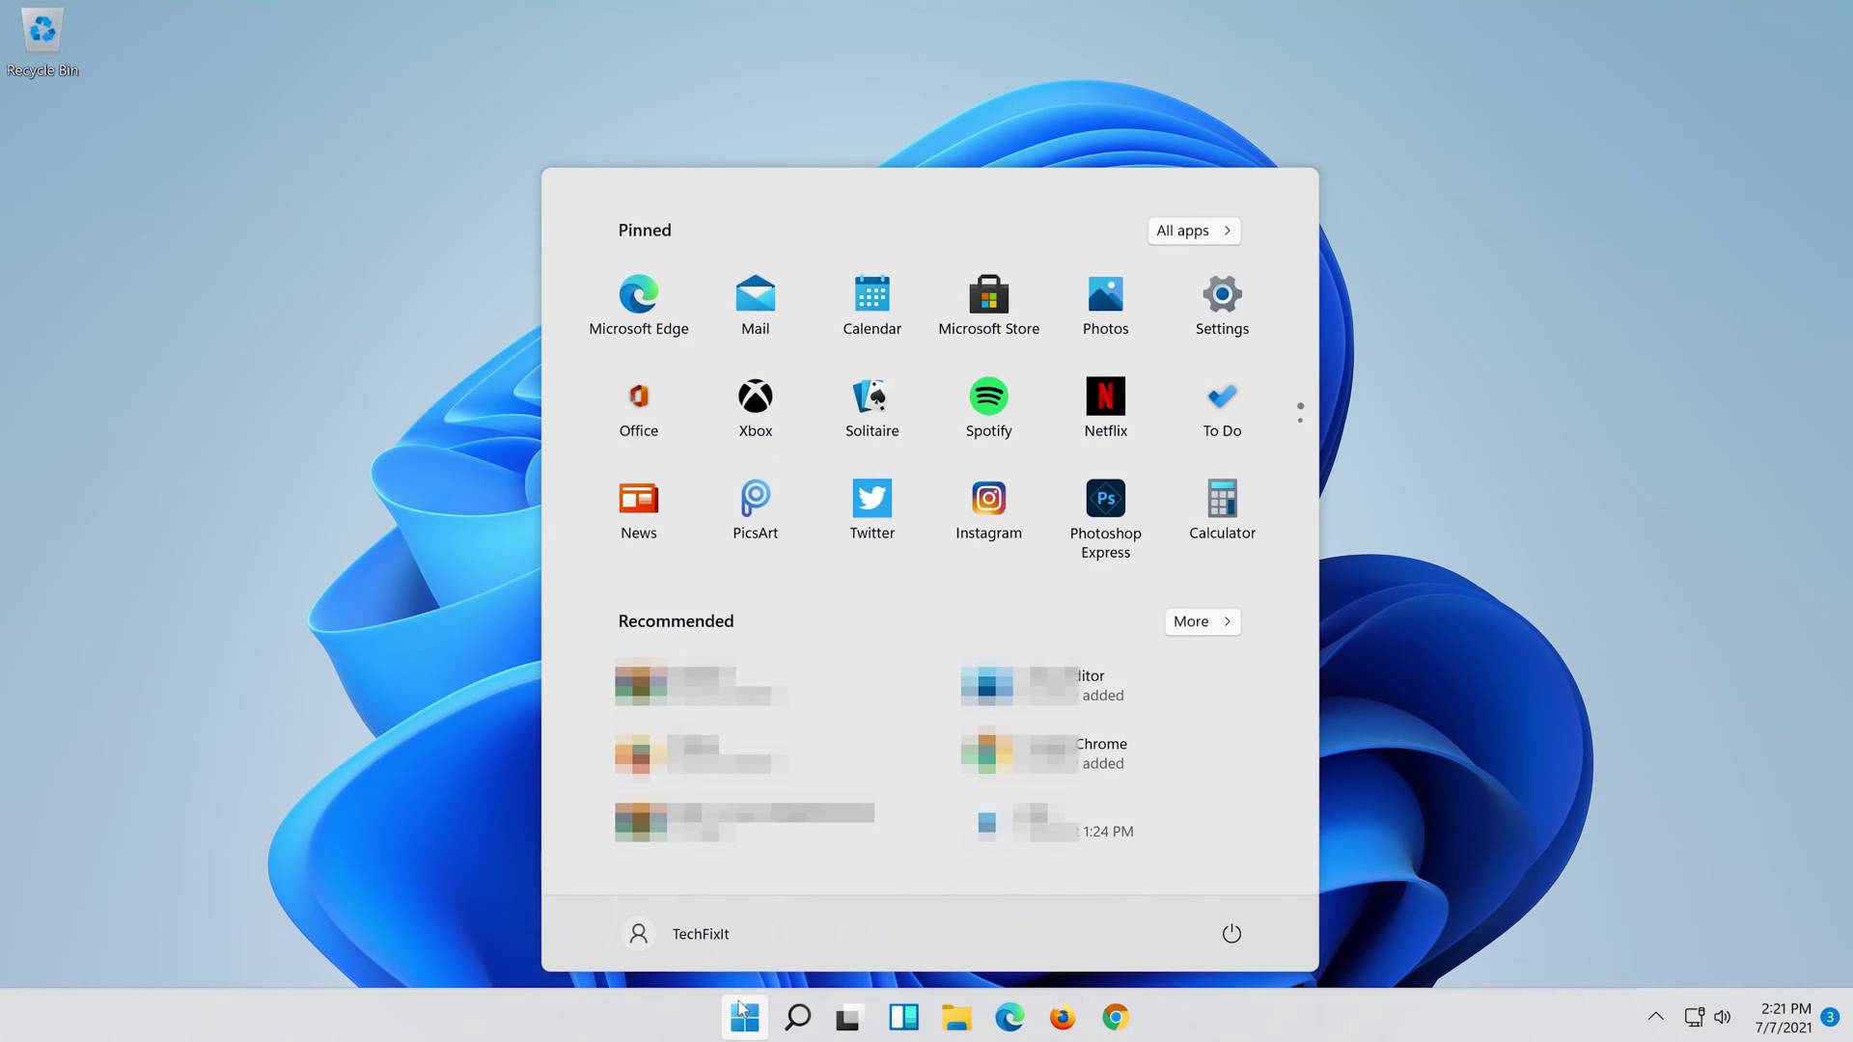
click(1232, 934)
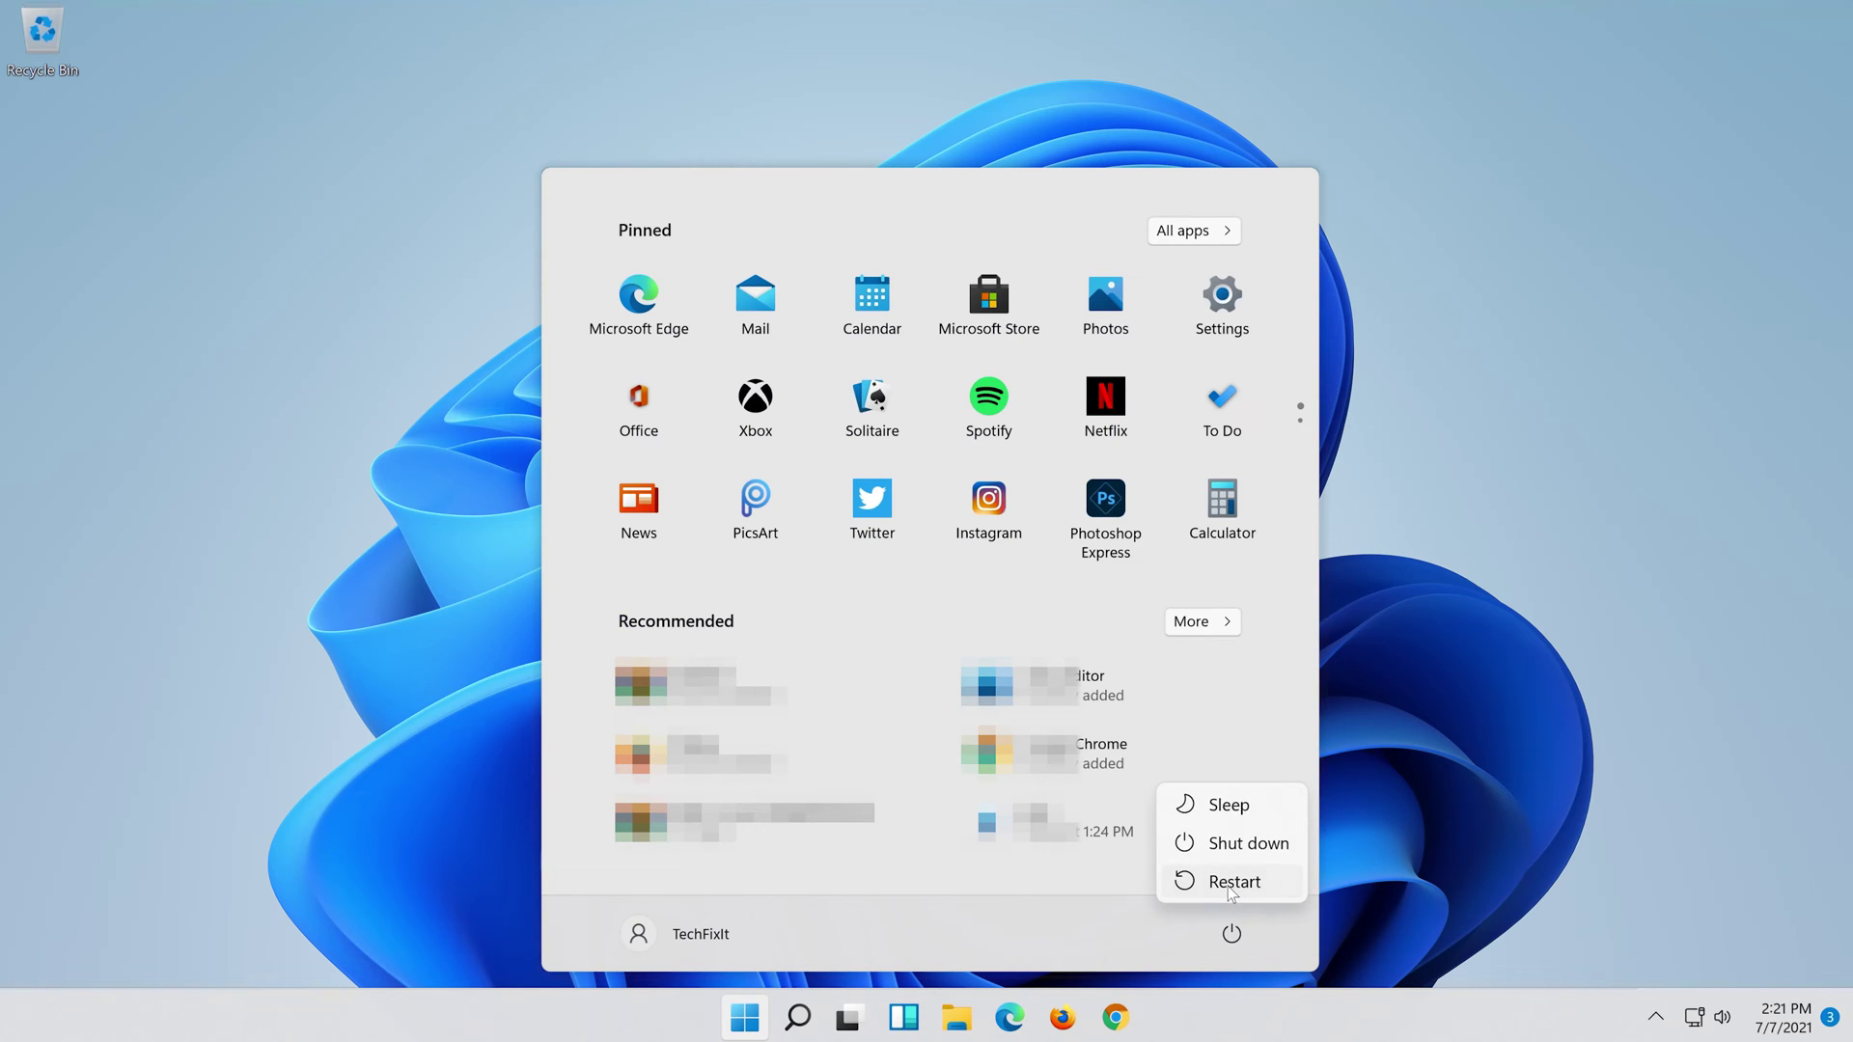
click(1229, 884)
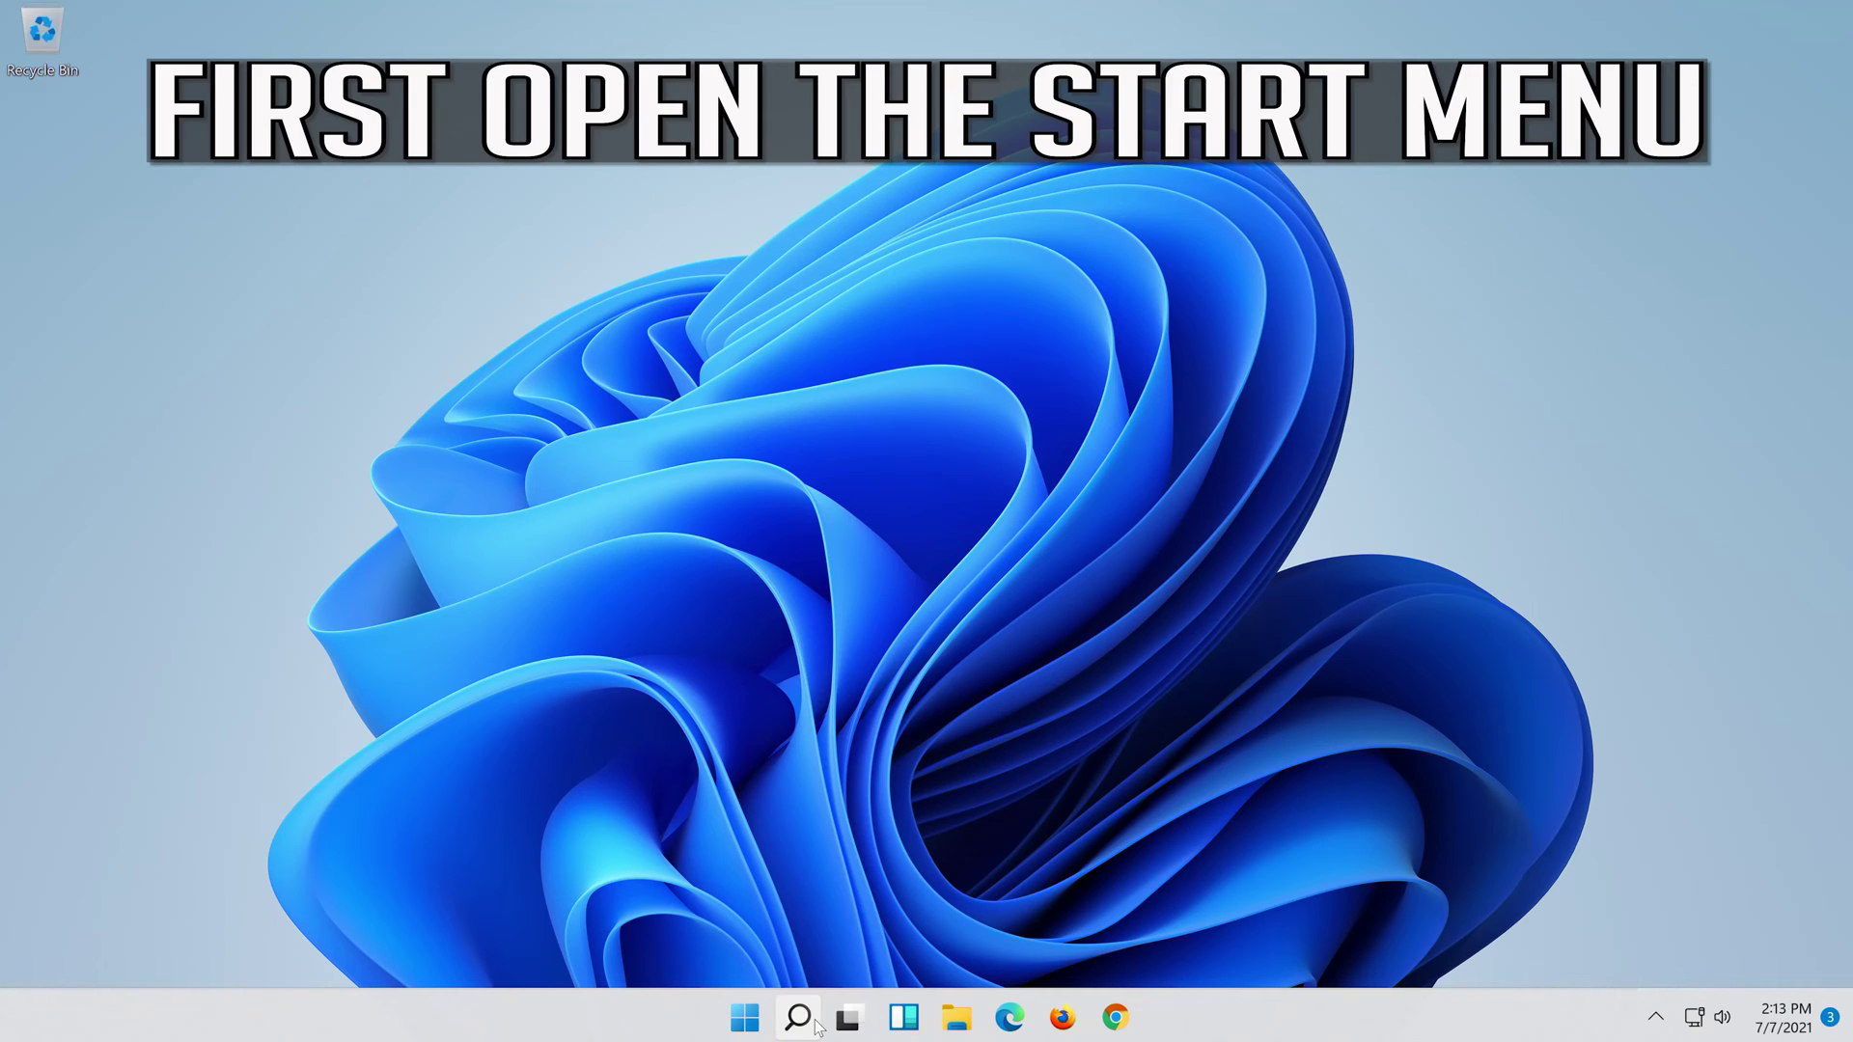
Search 'settings' and open the Settings app.
click(815, 1026)
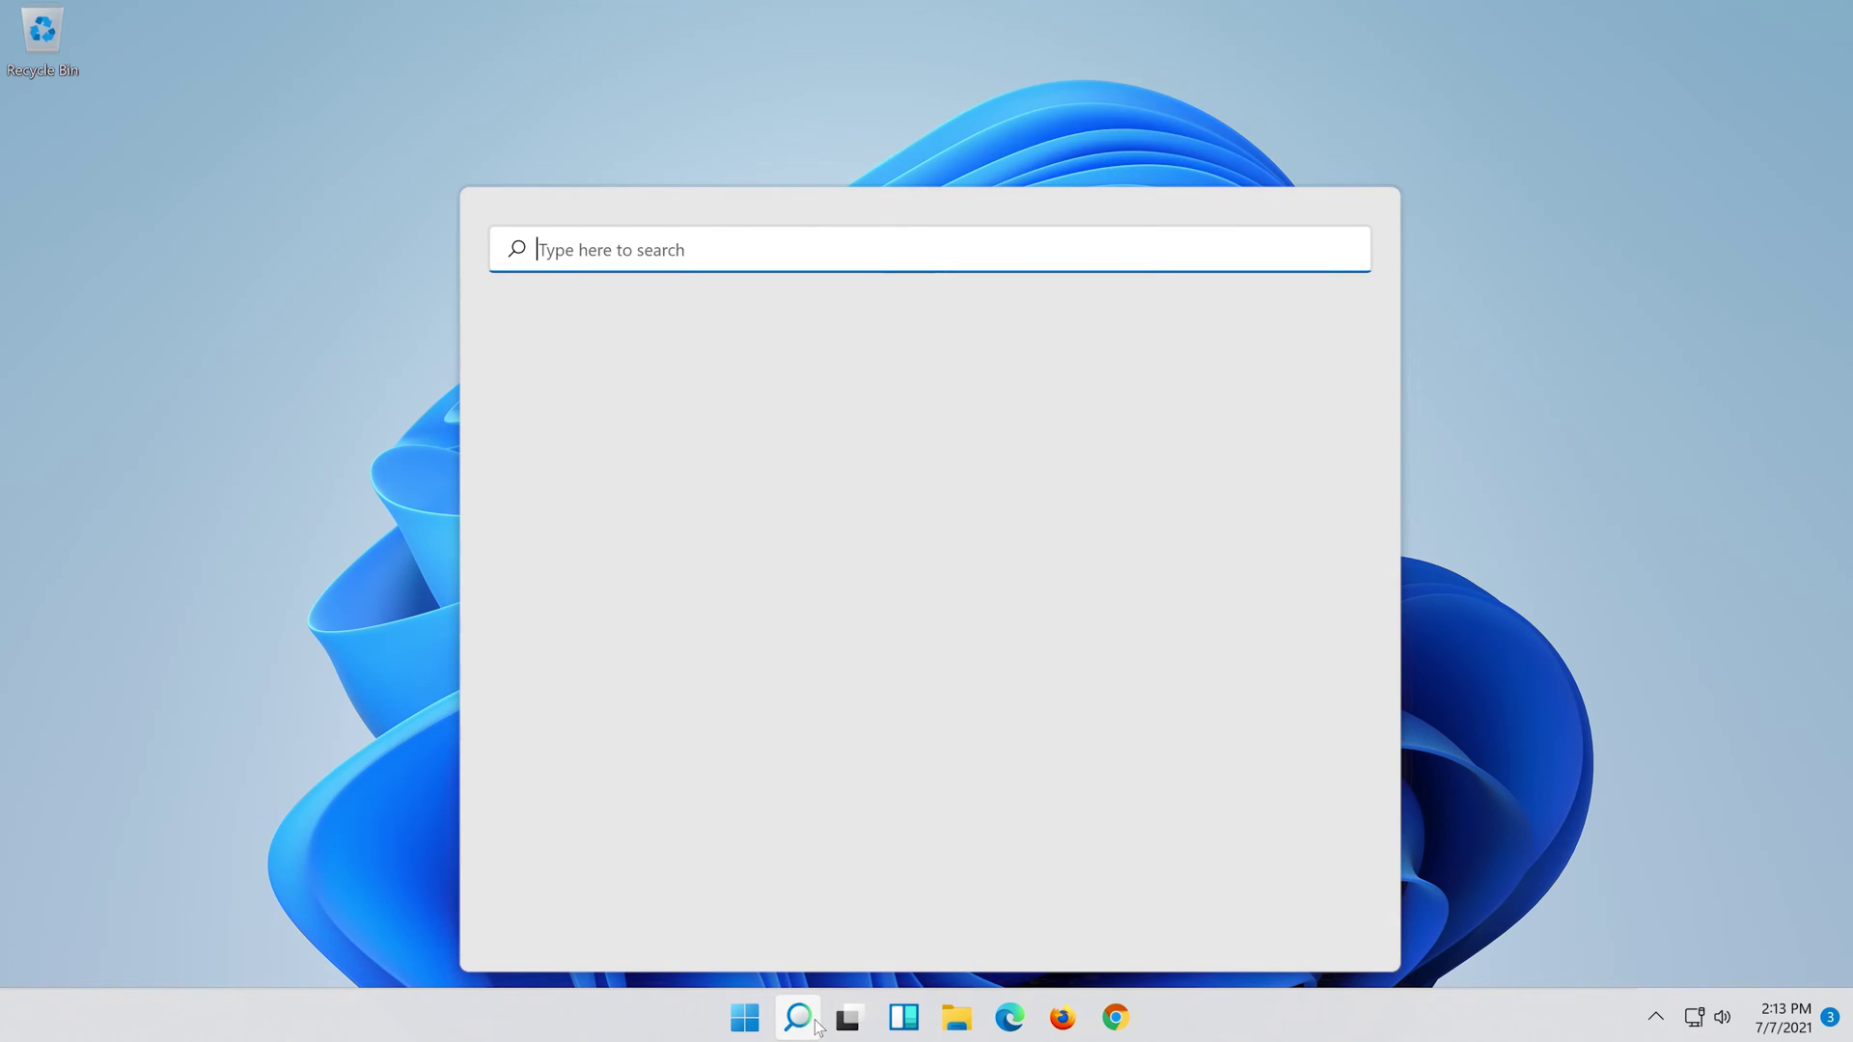
text(settings)
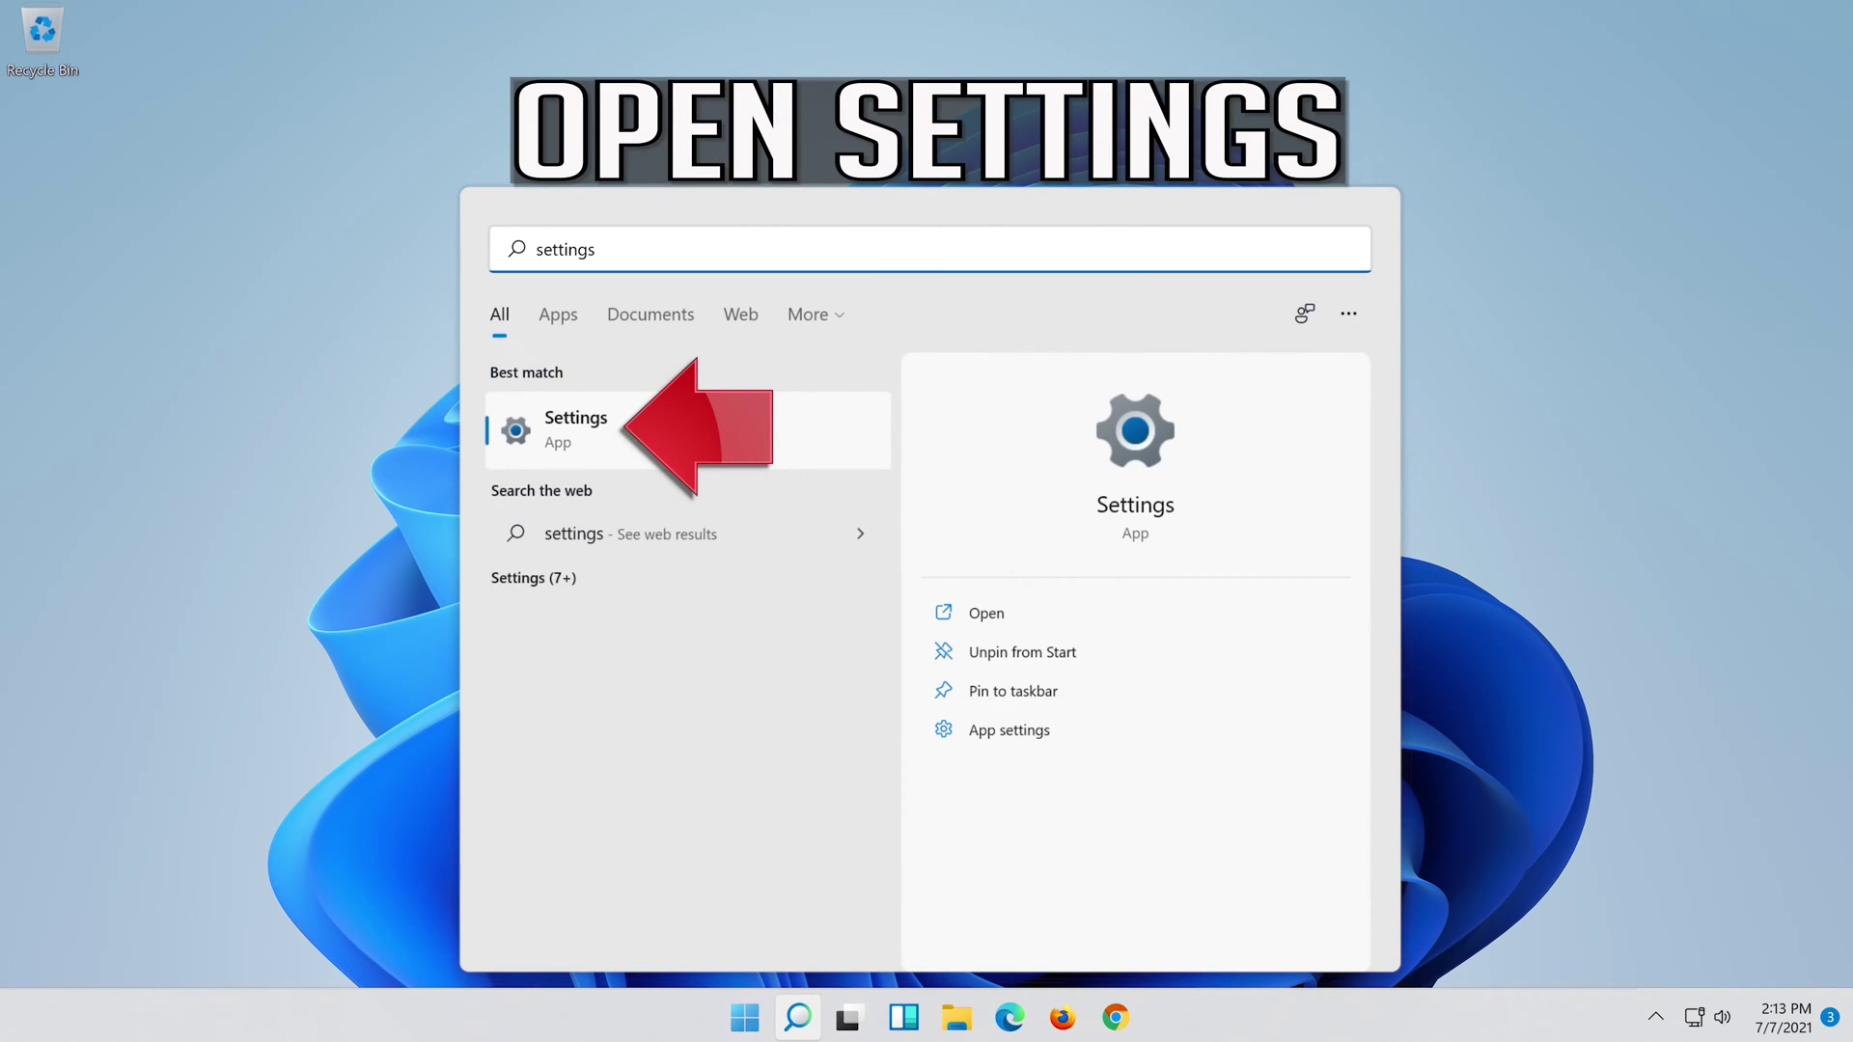
click(658, 443)
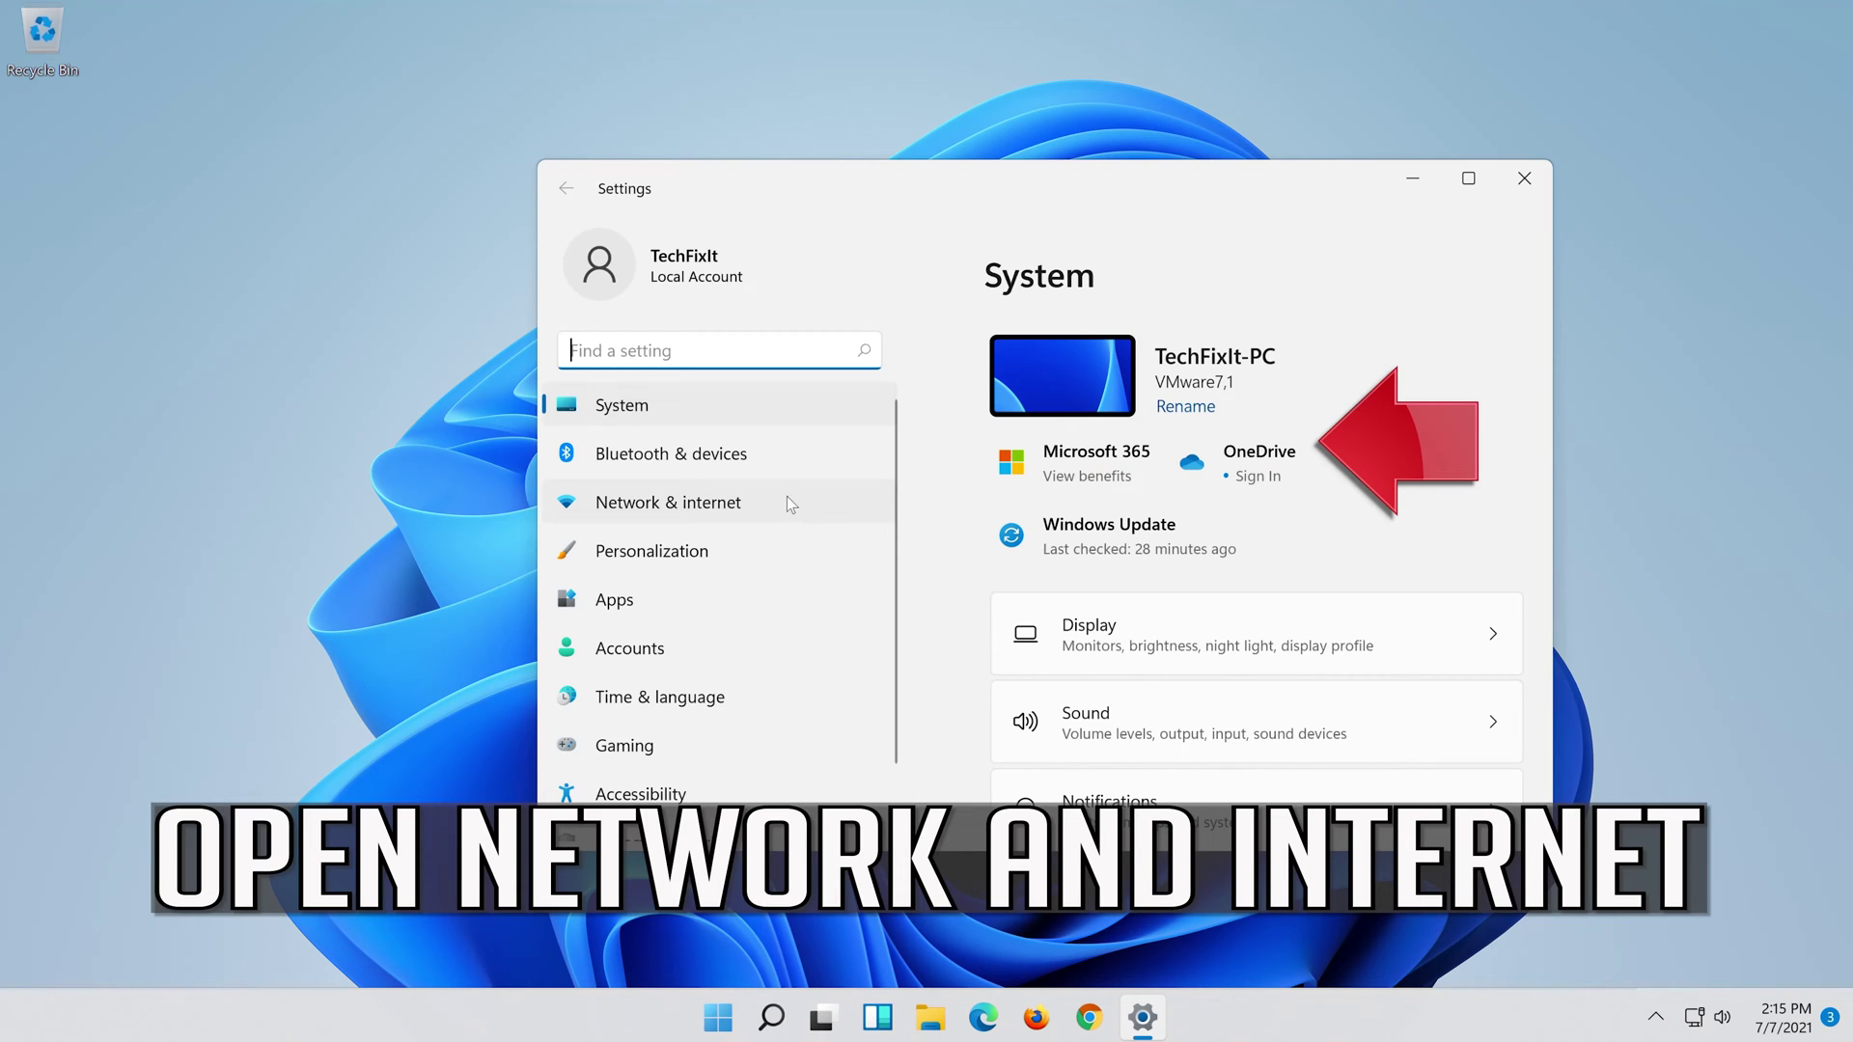
Go to Network & internet > Advanced network settings > Network reset.
click(715, 506)
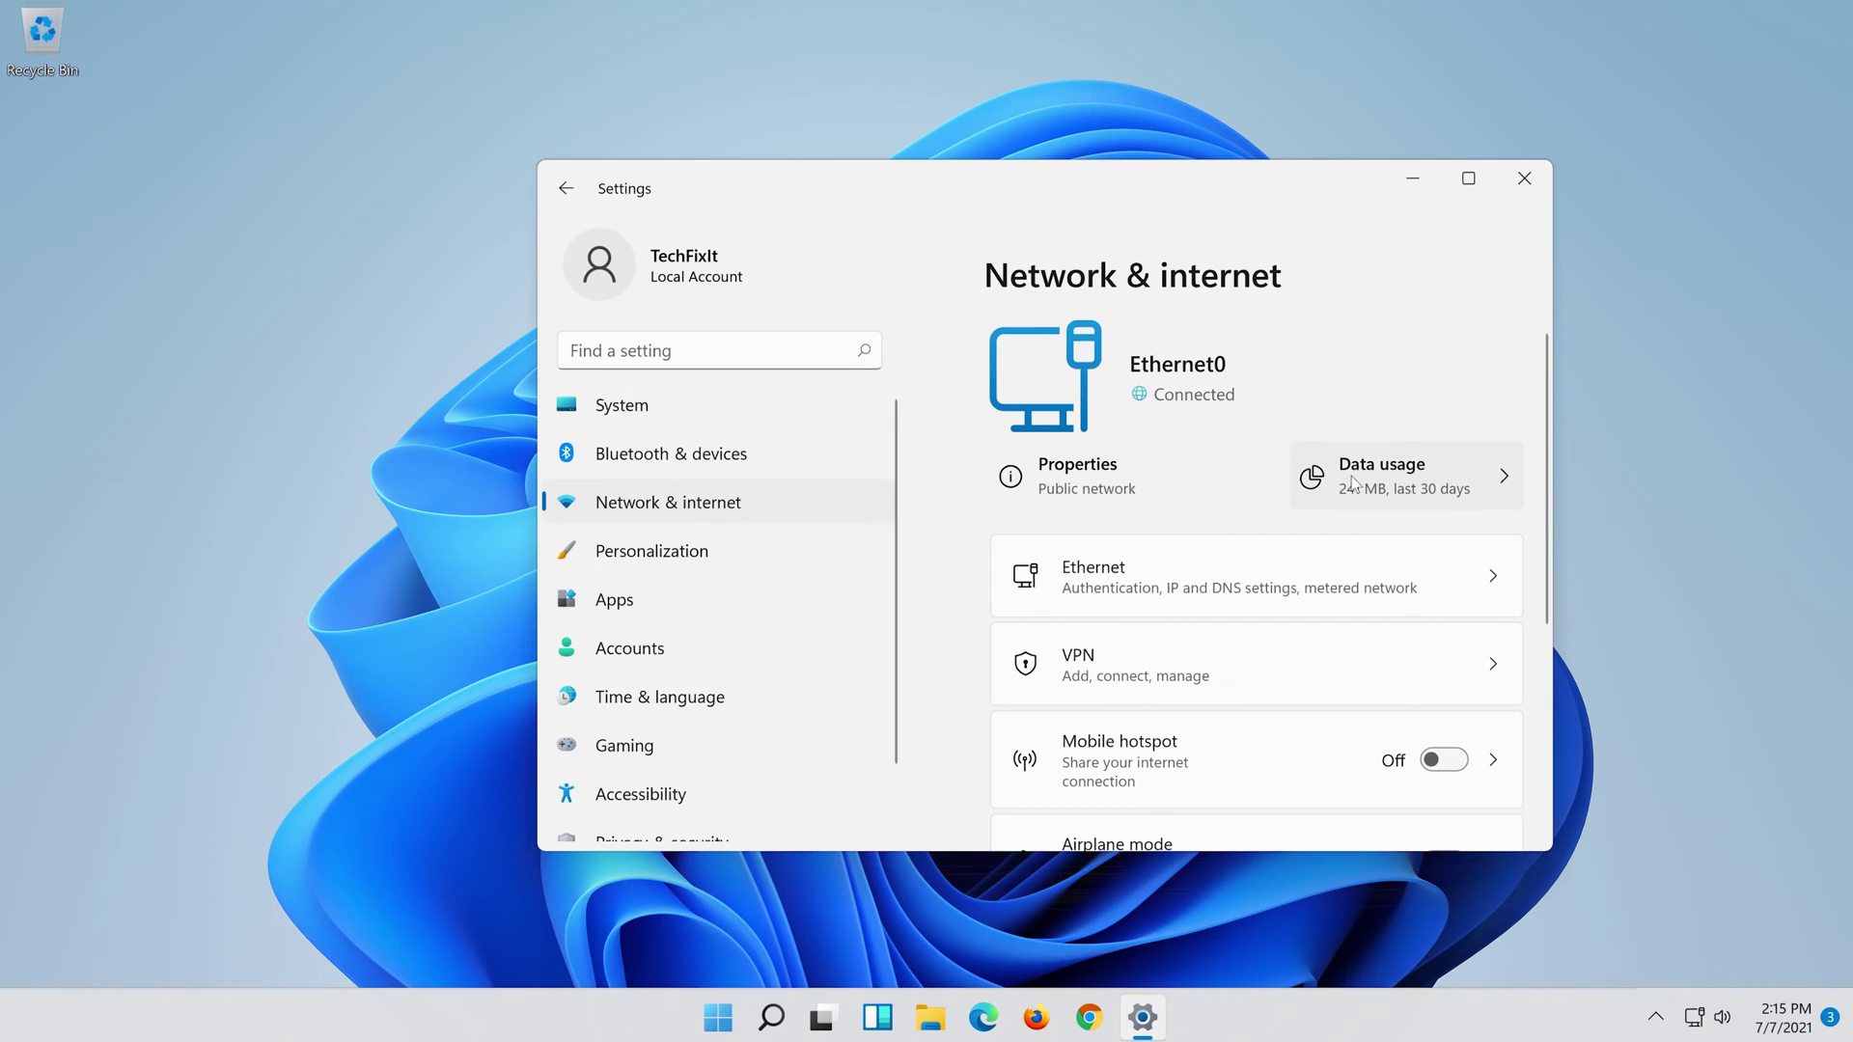
scroll(1341, 484, down, 4)
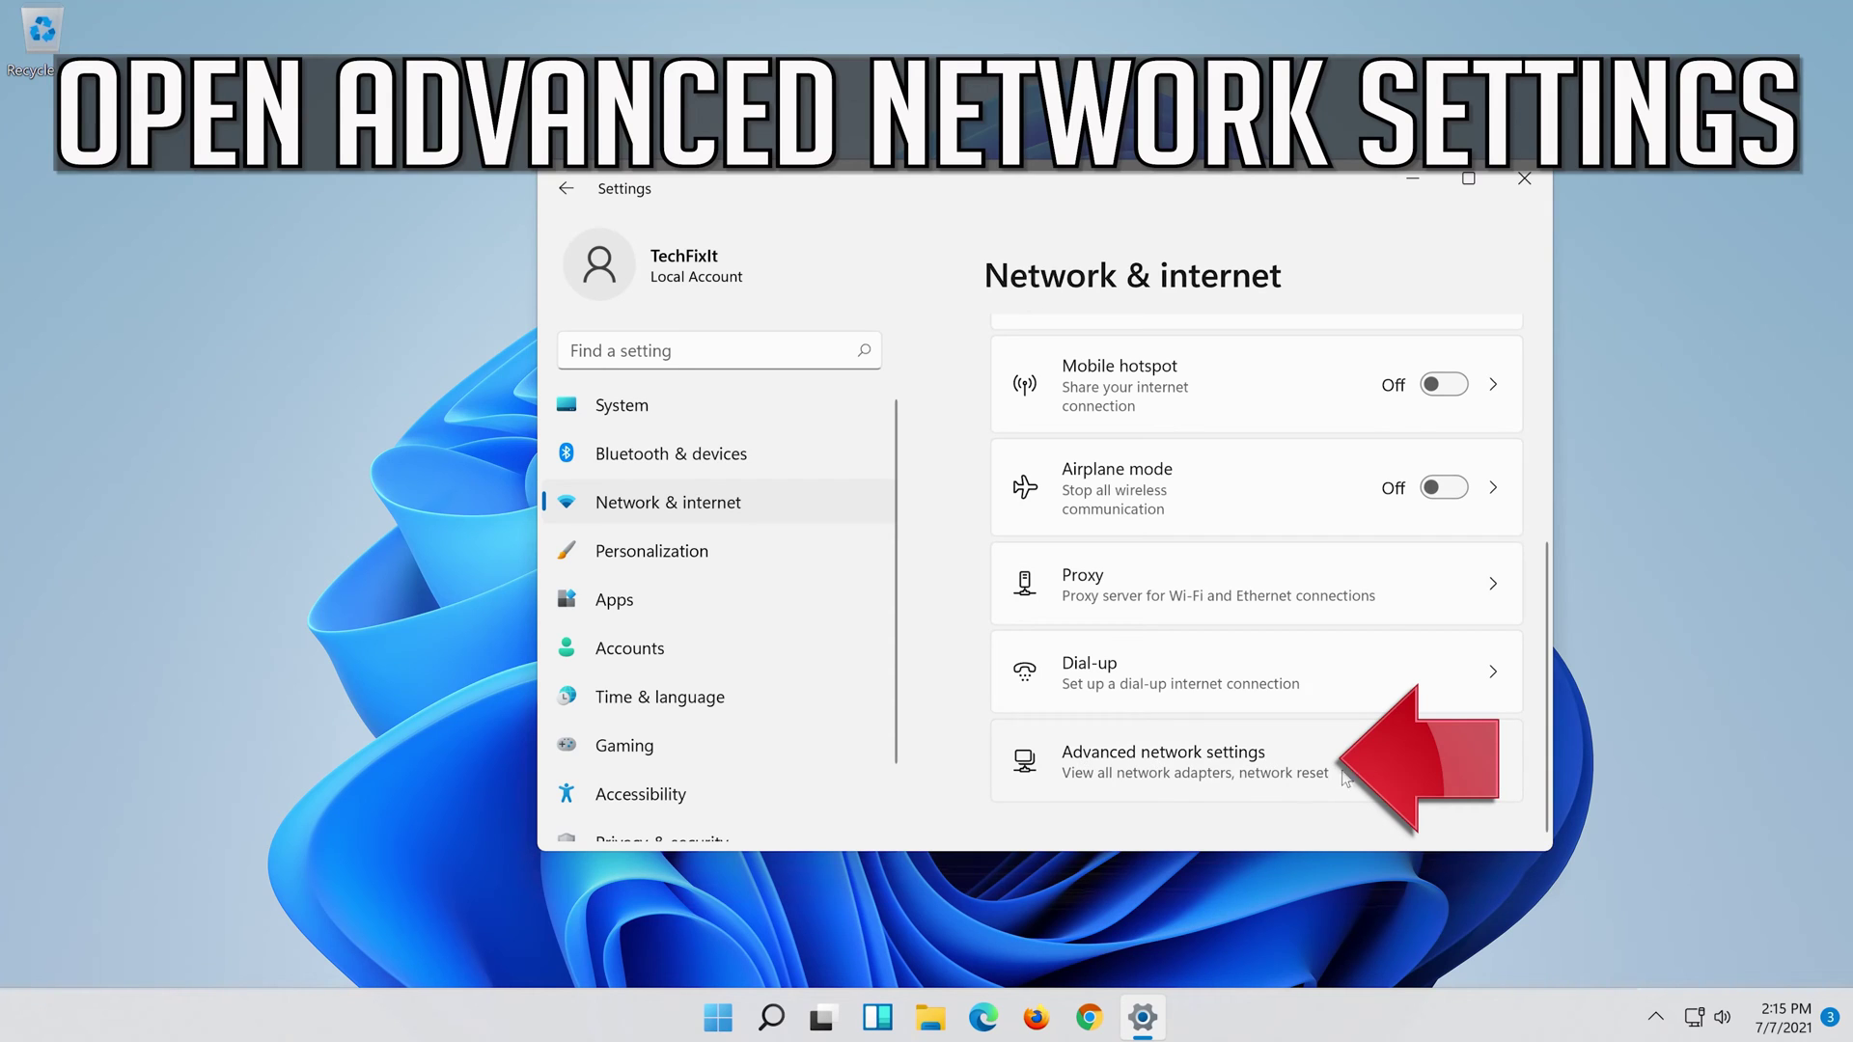
click(1137, 772)
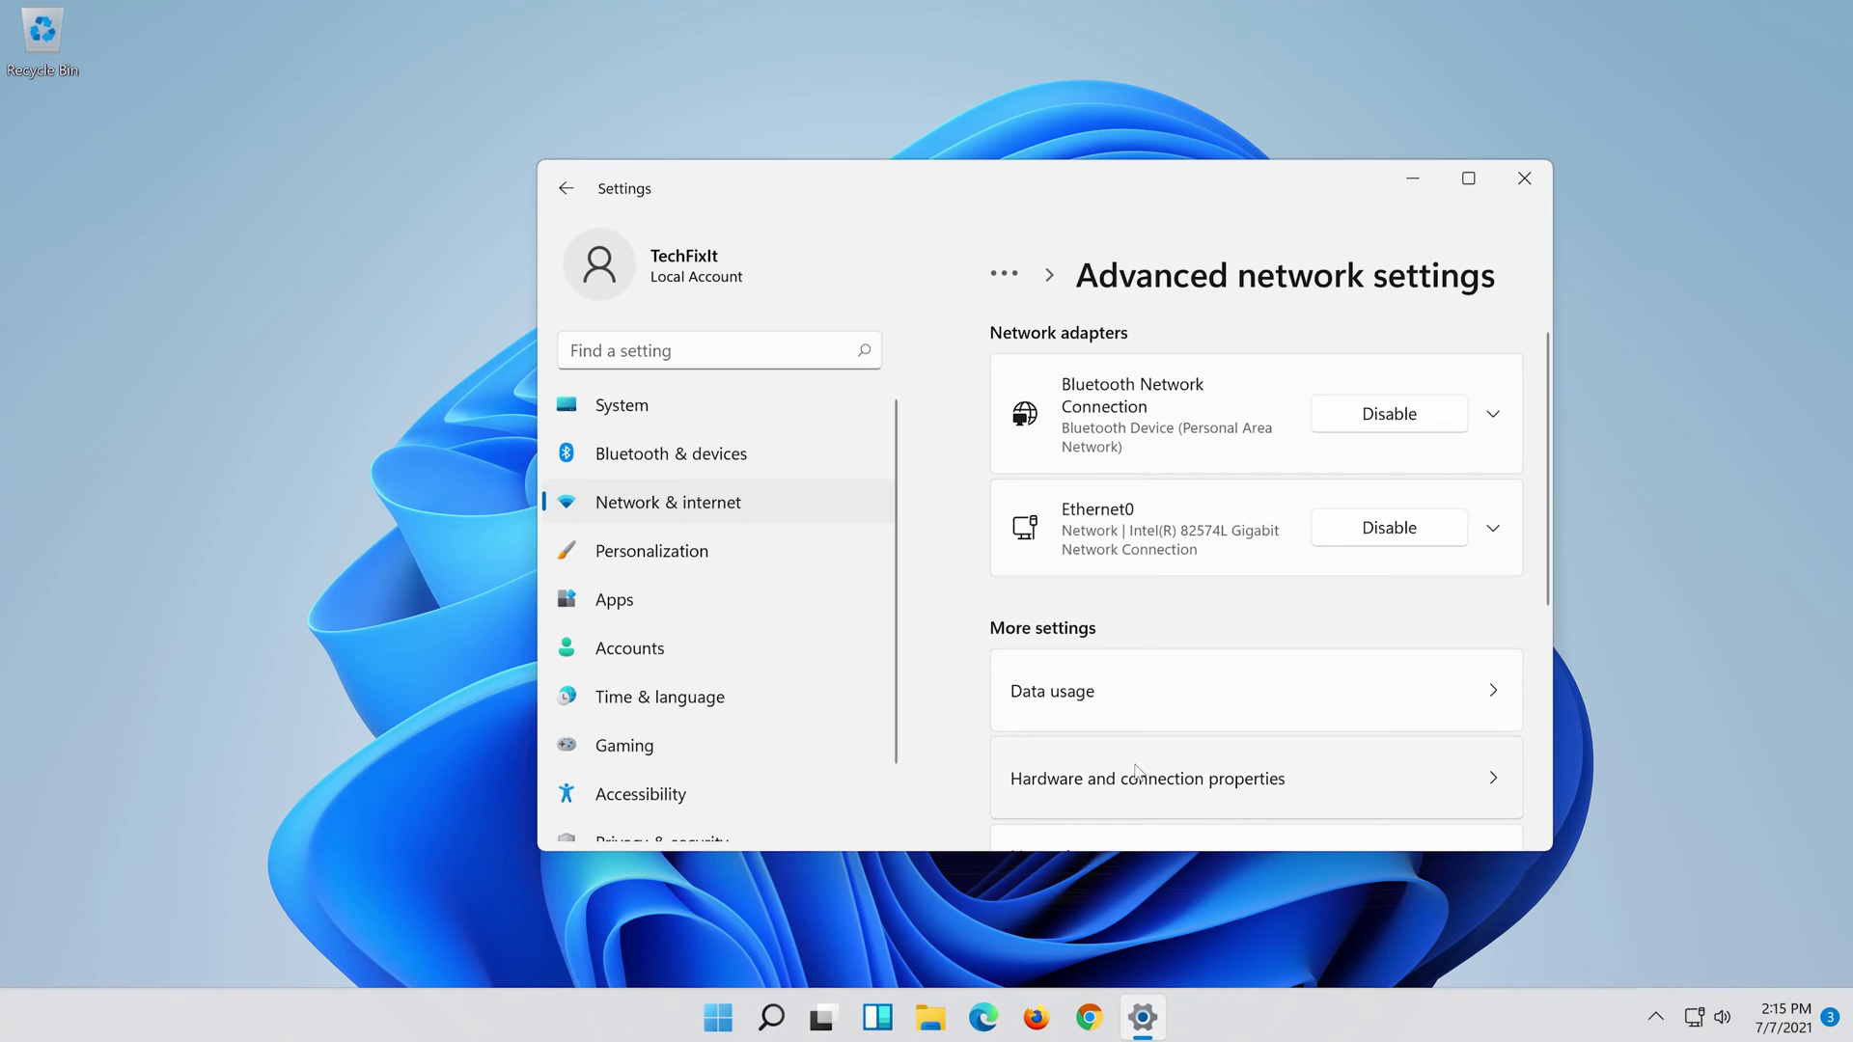
scroll(1137, 772, down, 4)
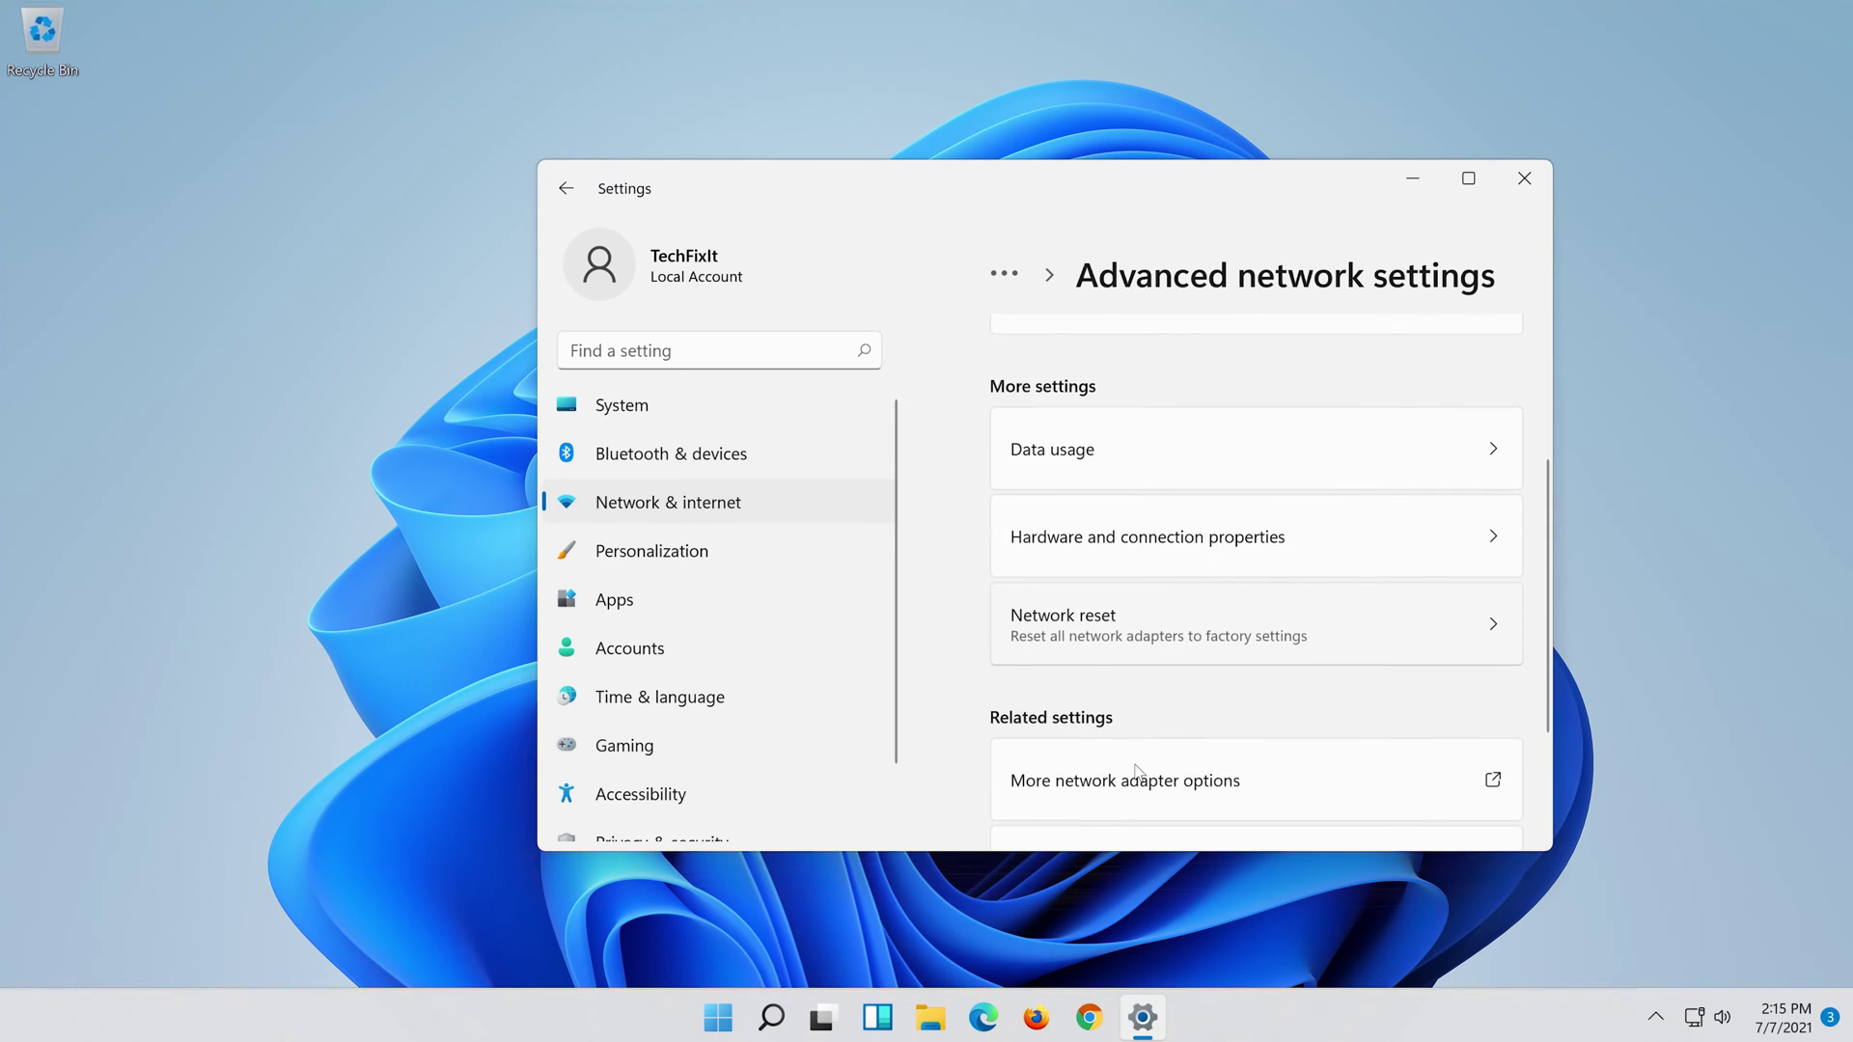
scroll(1104, 569, up, 1)
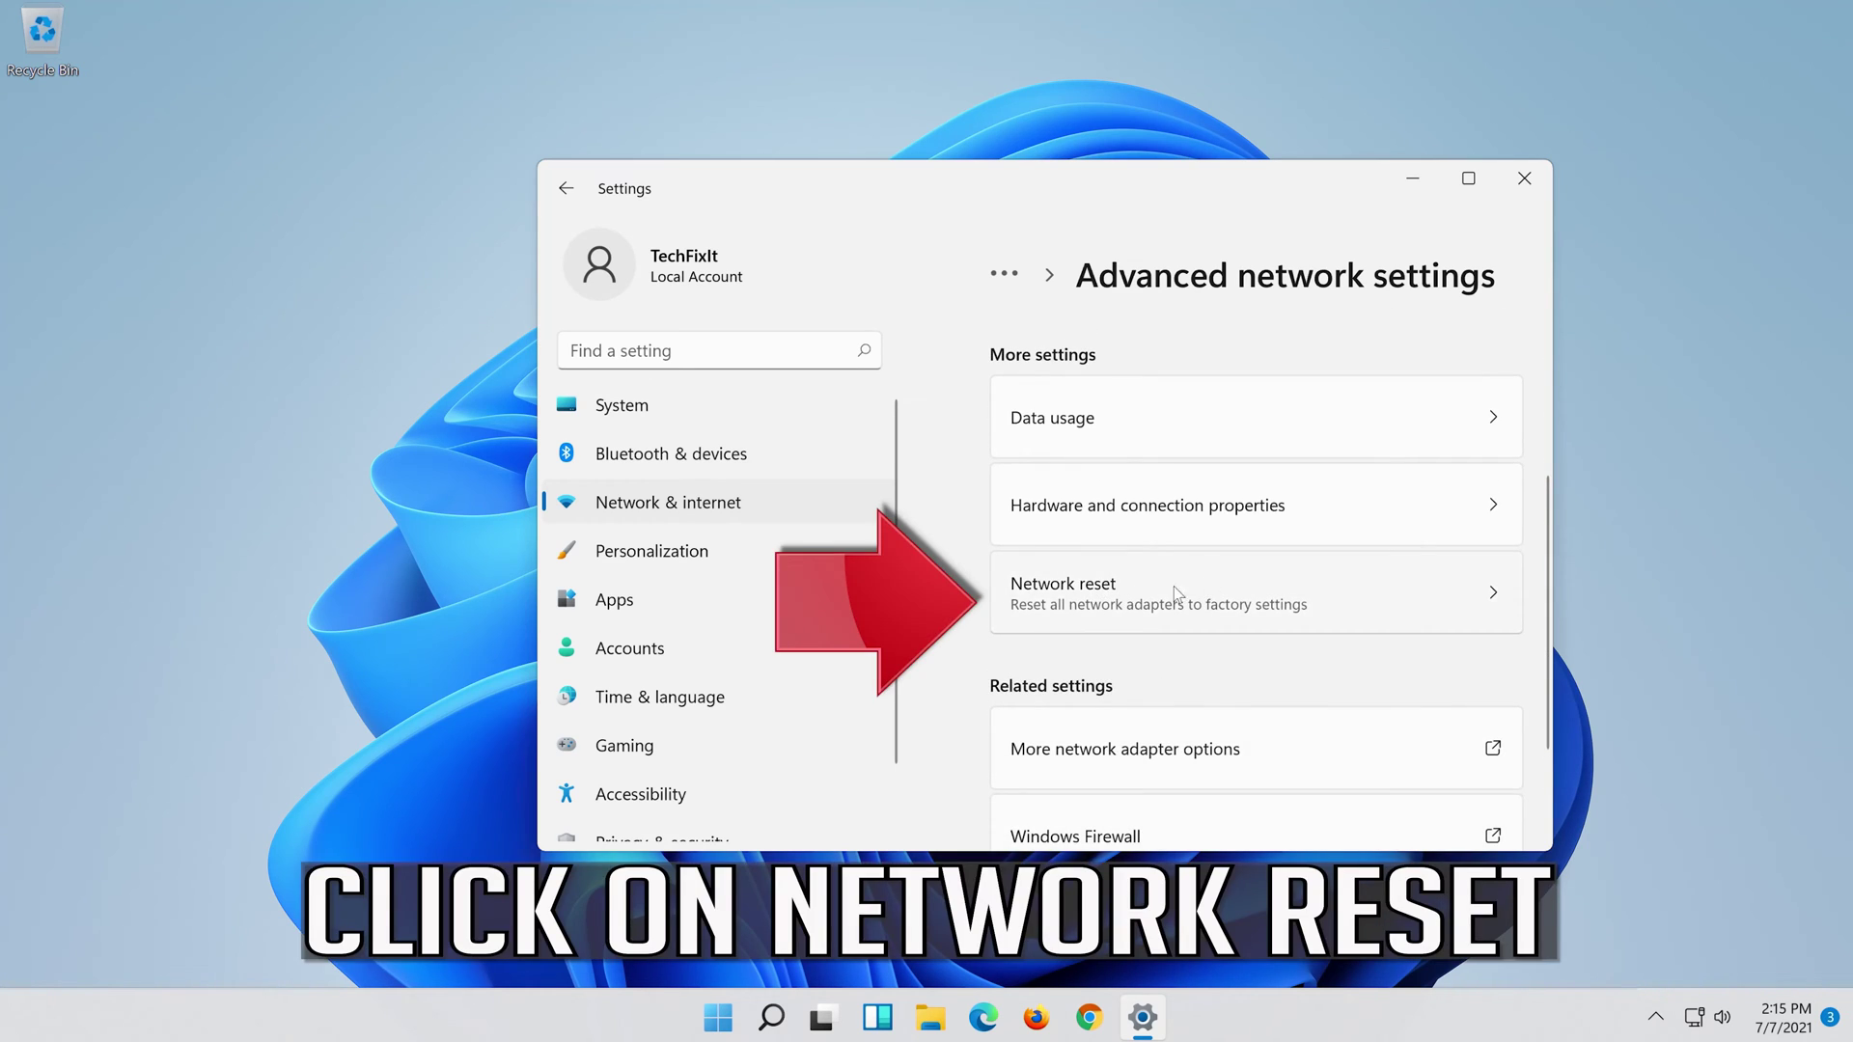
click(1233, 601)
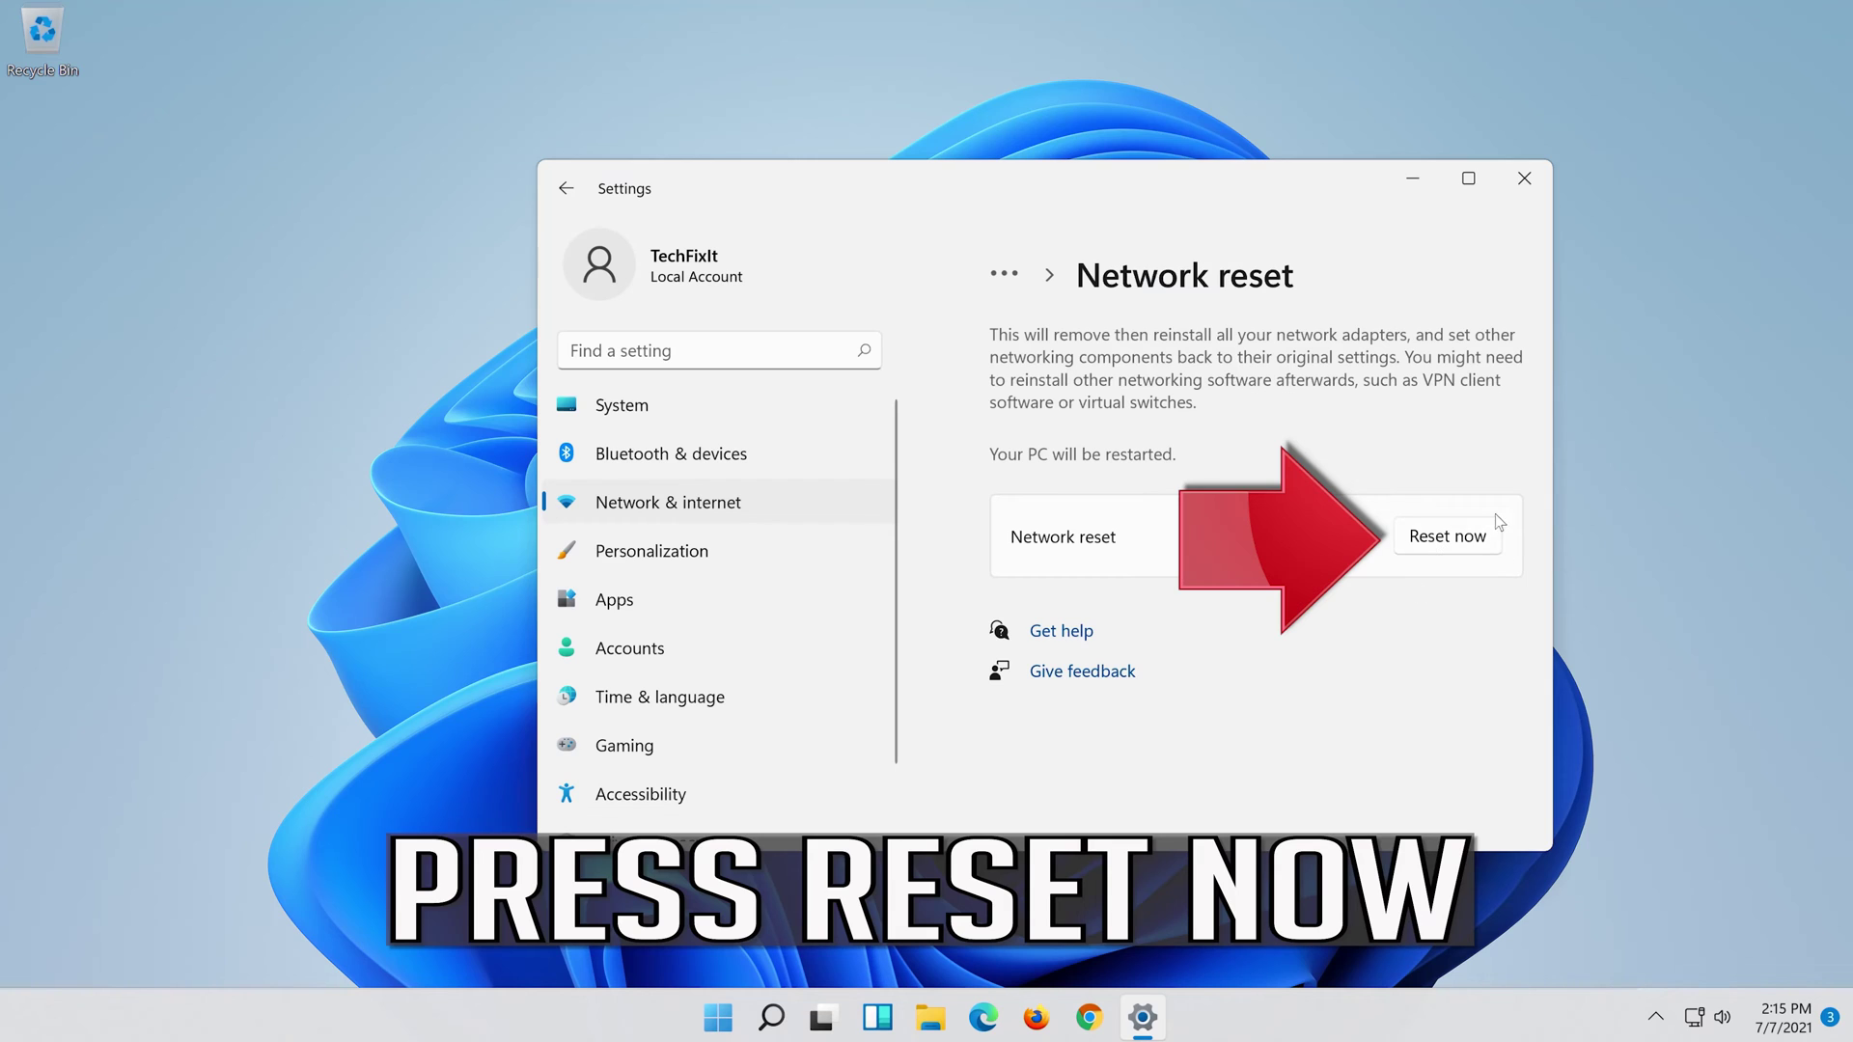
Reset the network now, confirm with Yes, and close the 5-minute shutdown notice.
click(1458, 534)
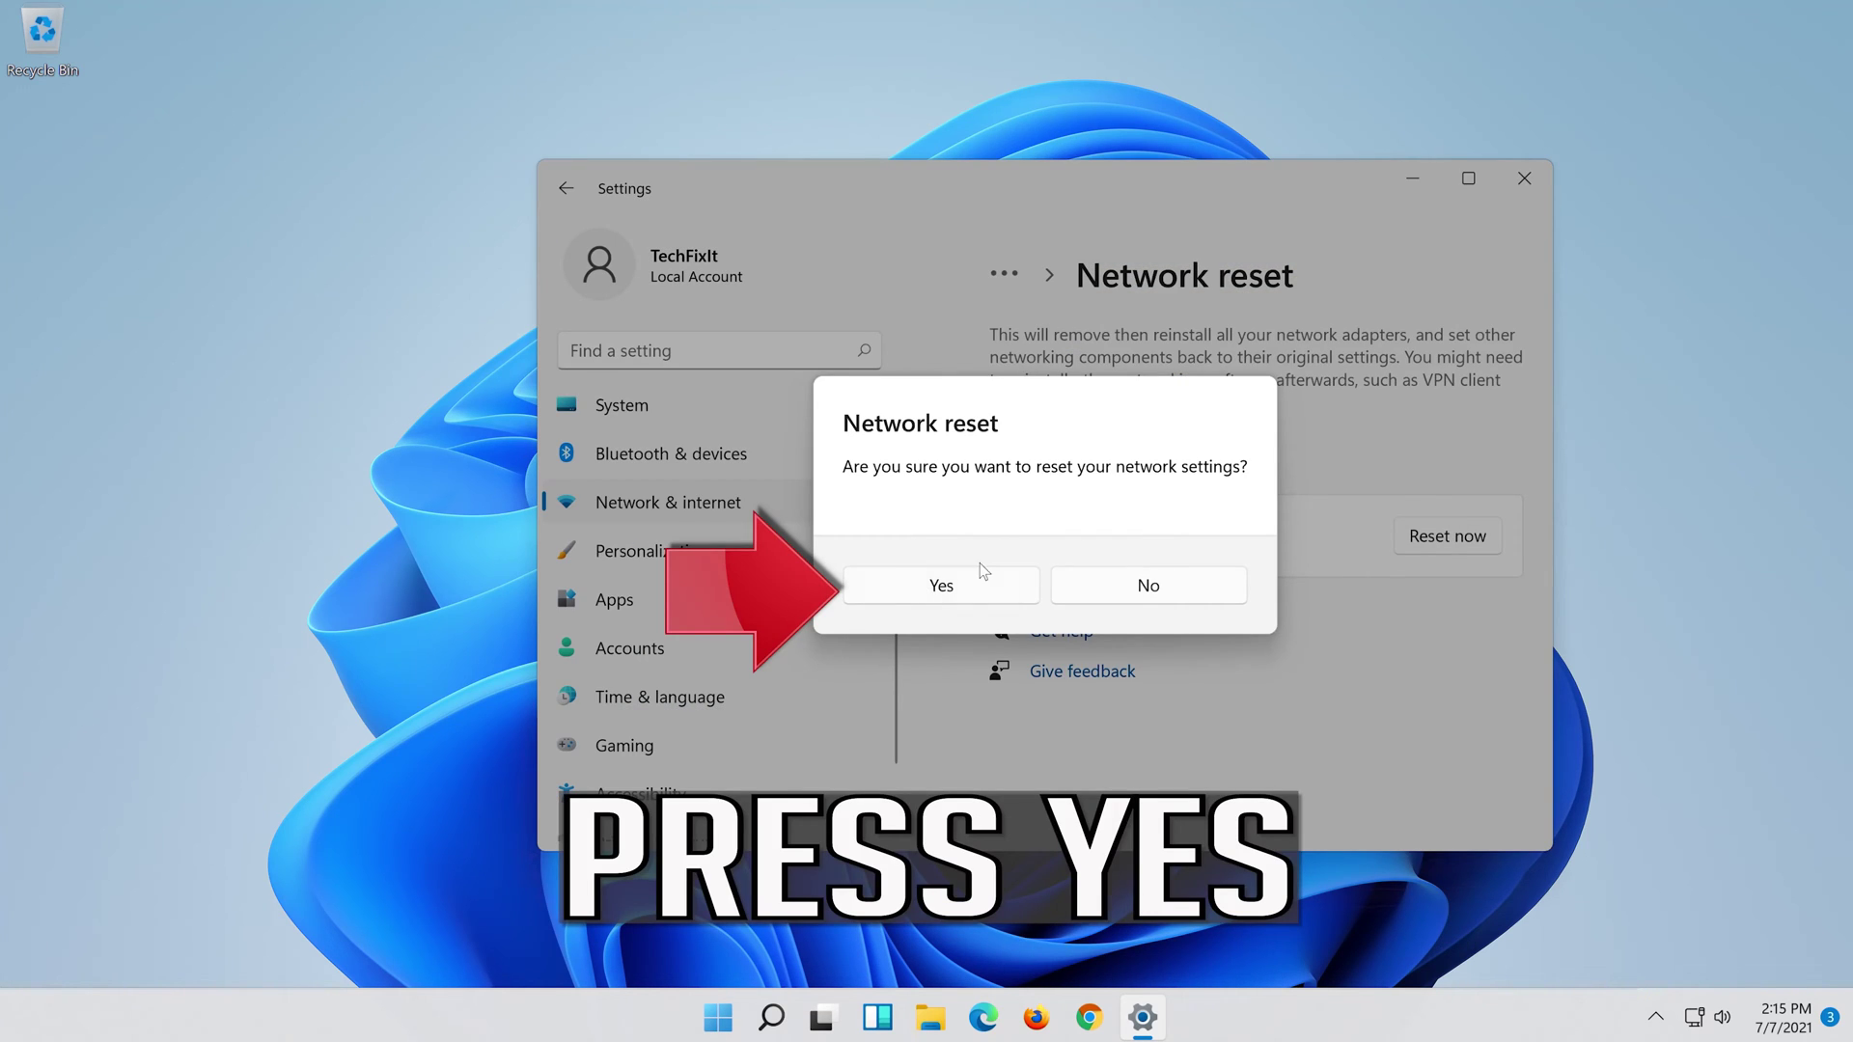
click(959, 593)
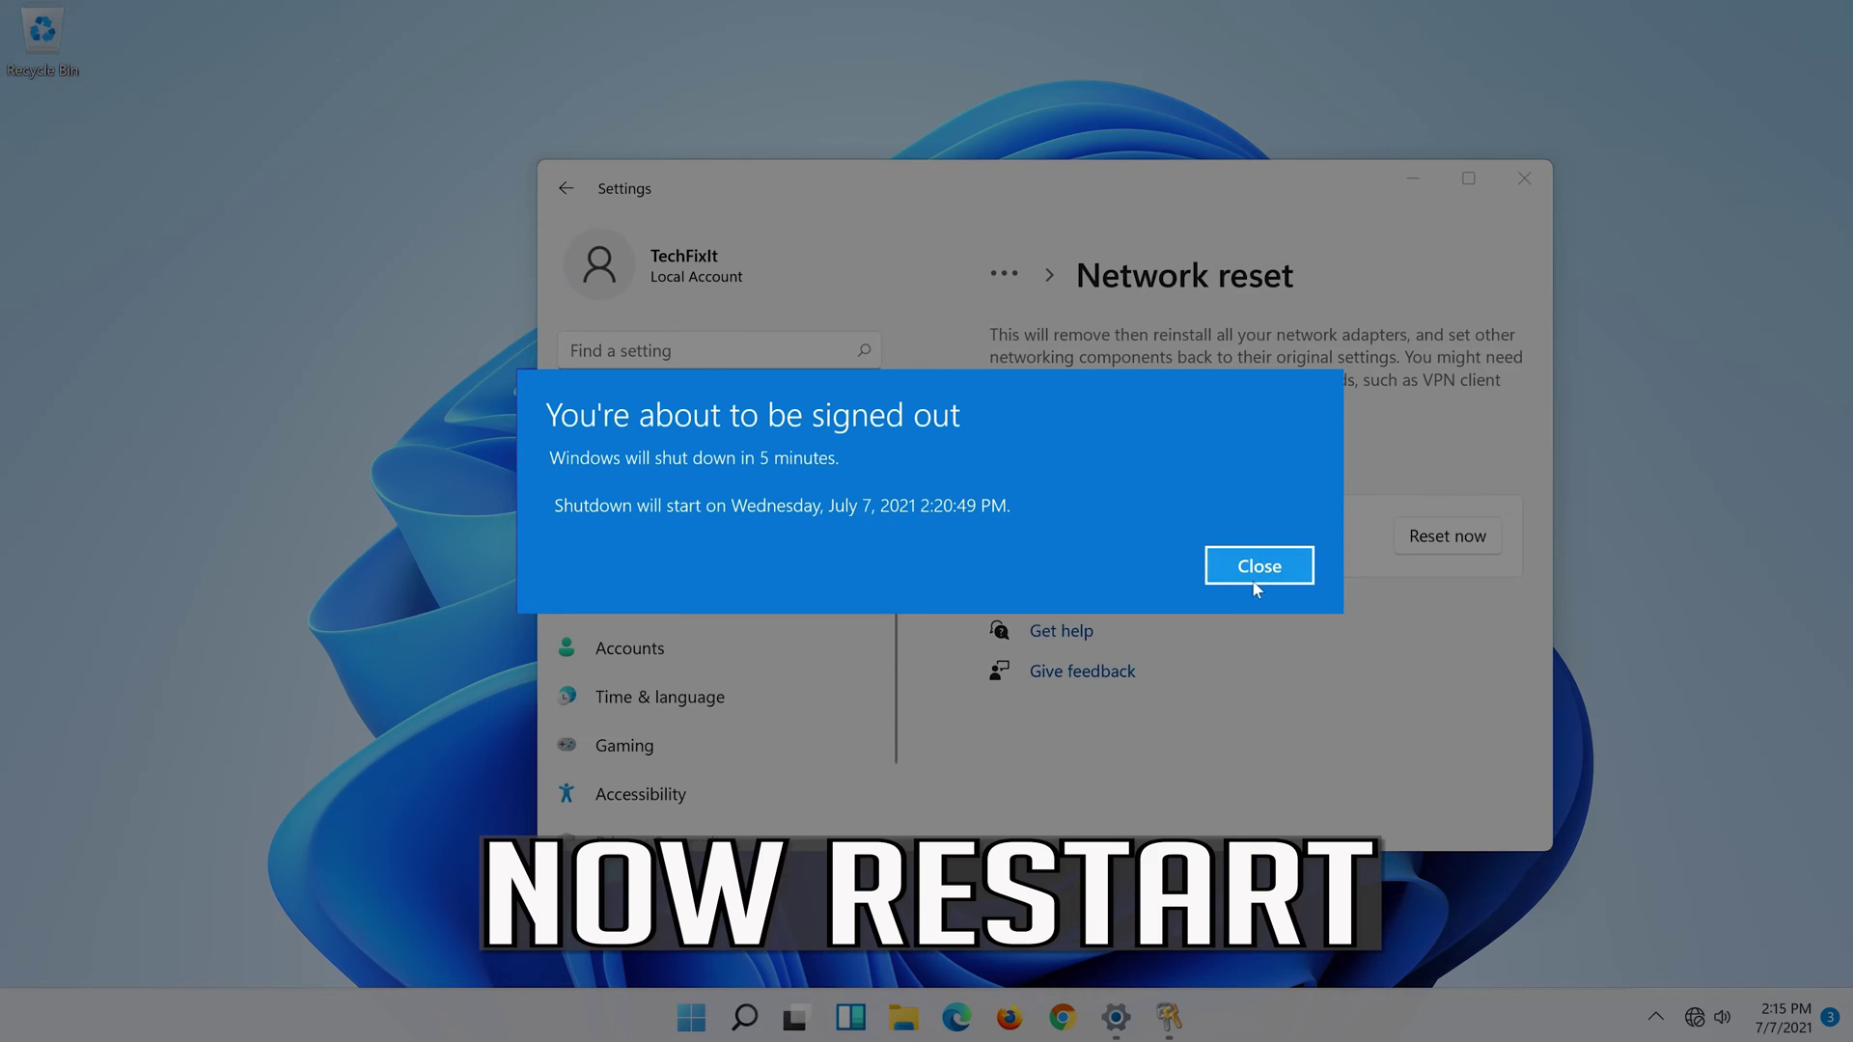
click(1257, 567)
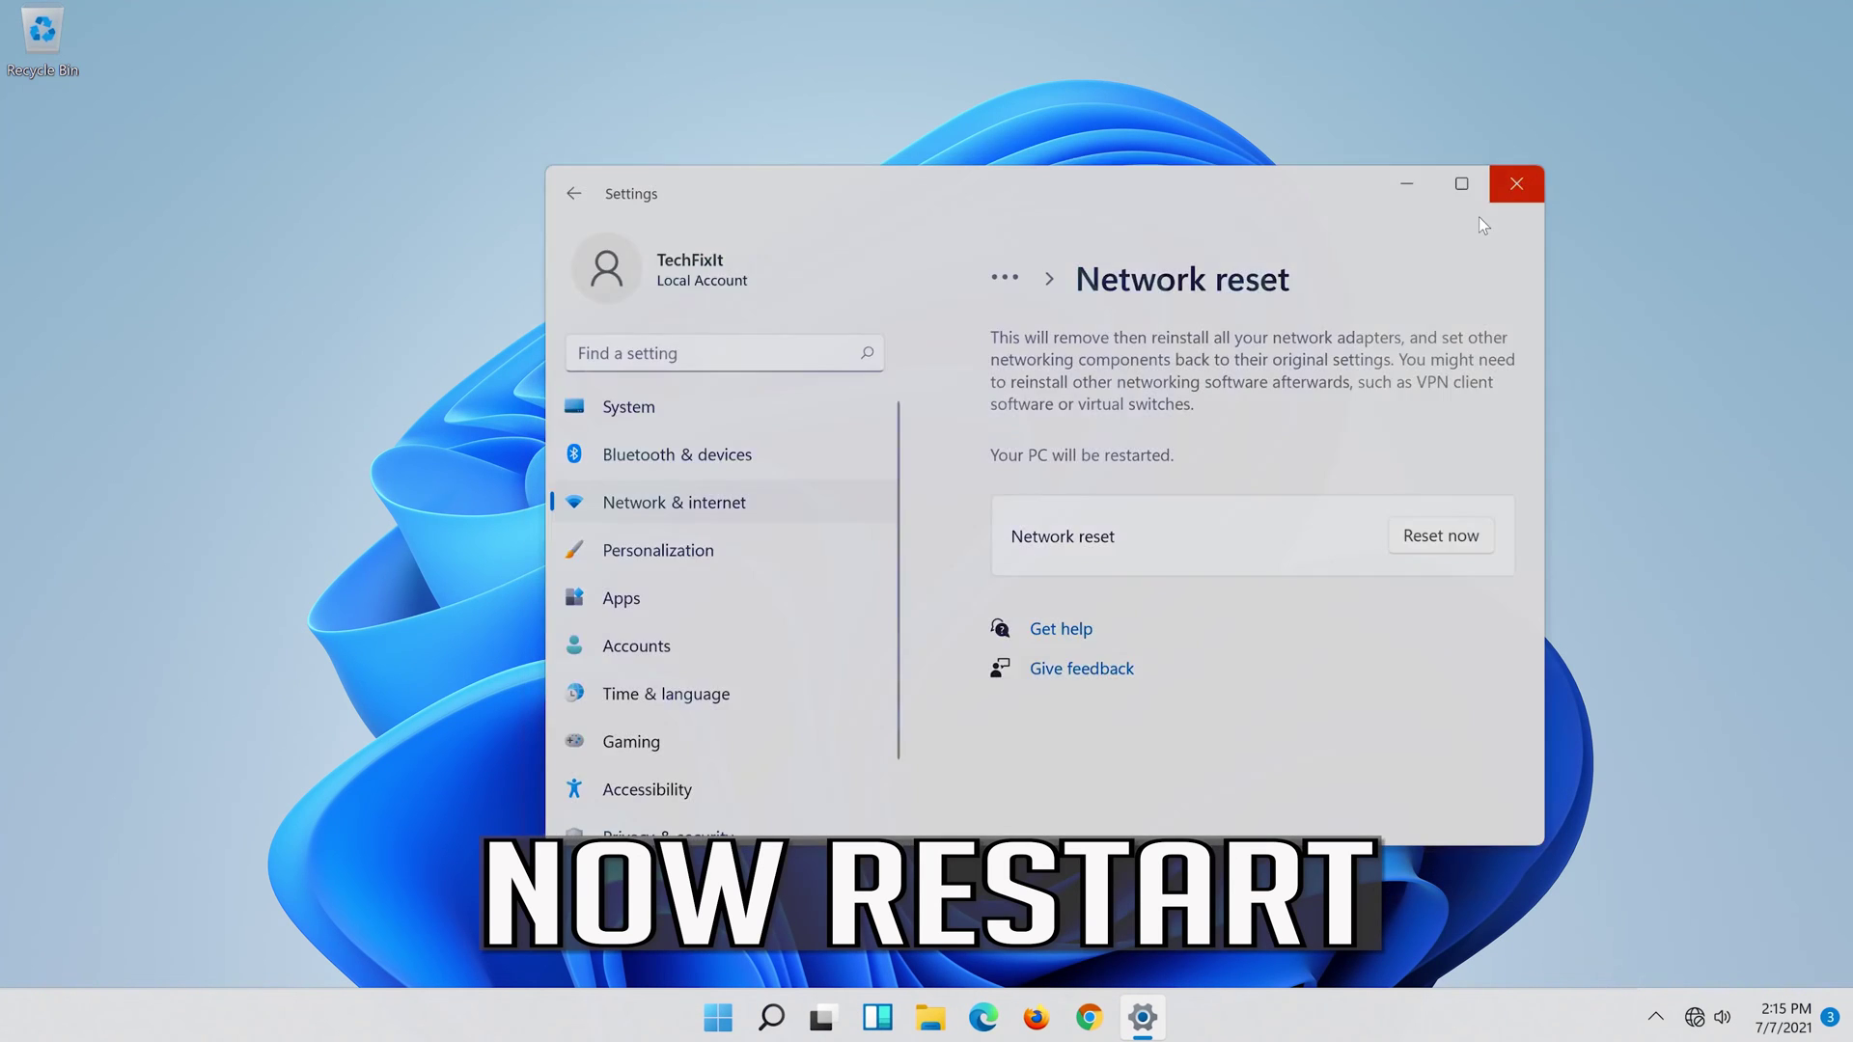
Close Settings and restart the PC from the Start menu.
click(1505, 193)
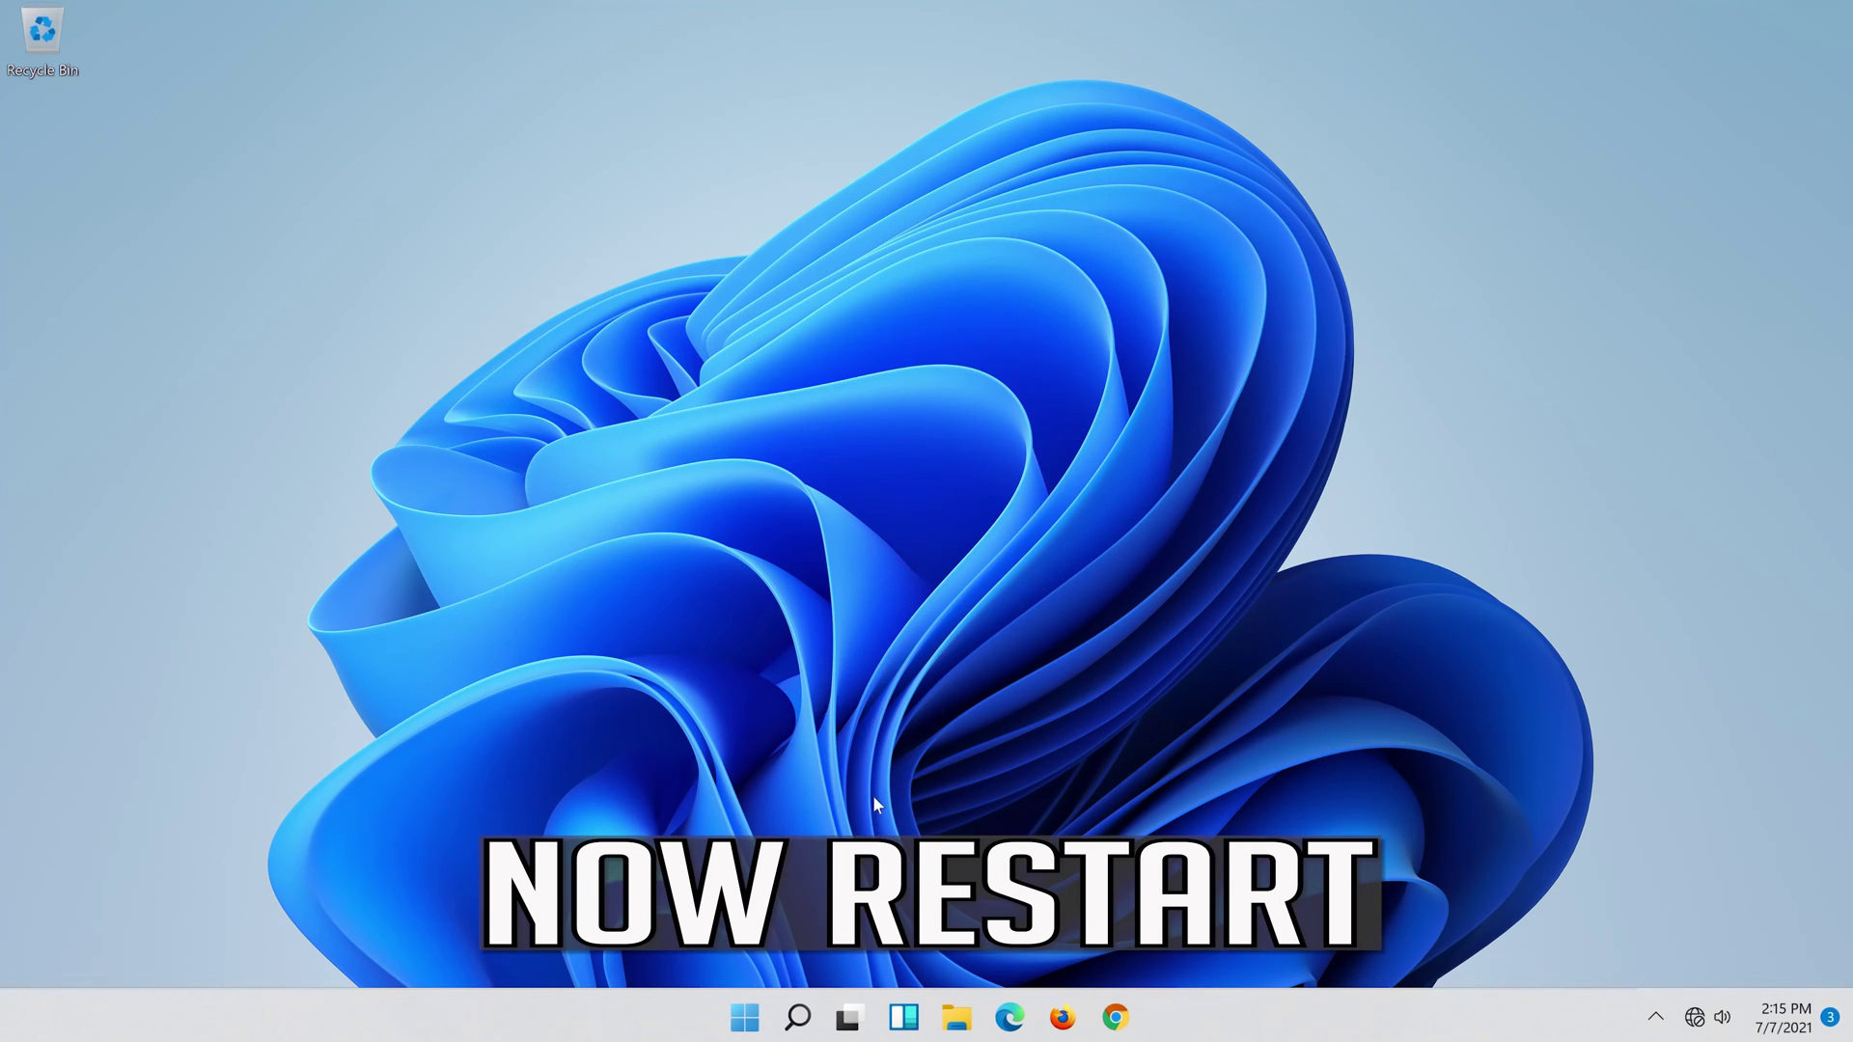
click(726, 1033)
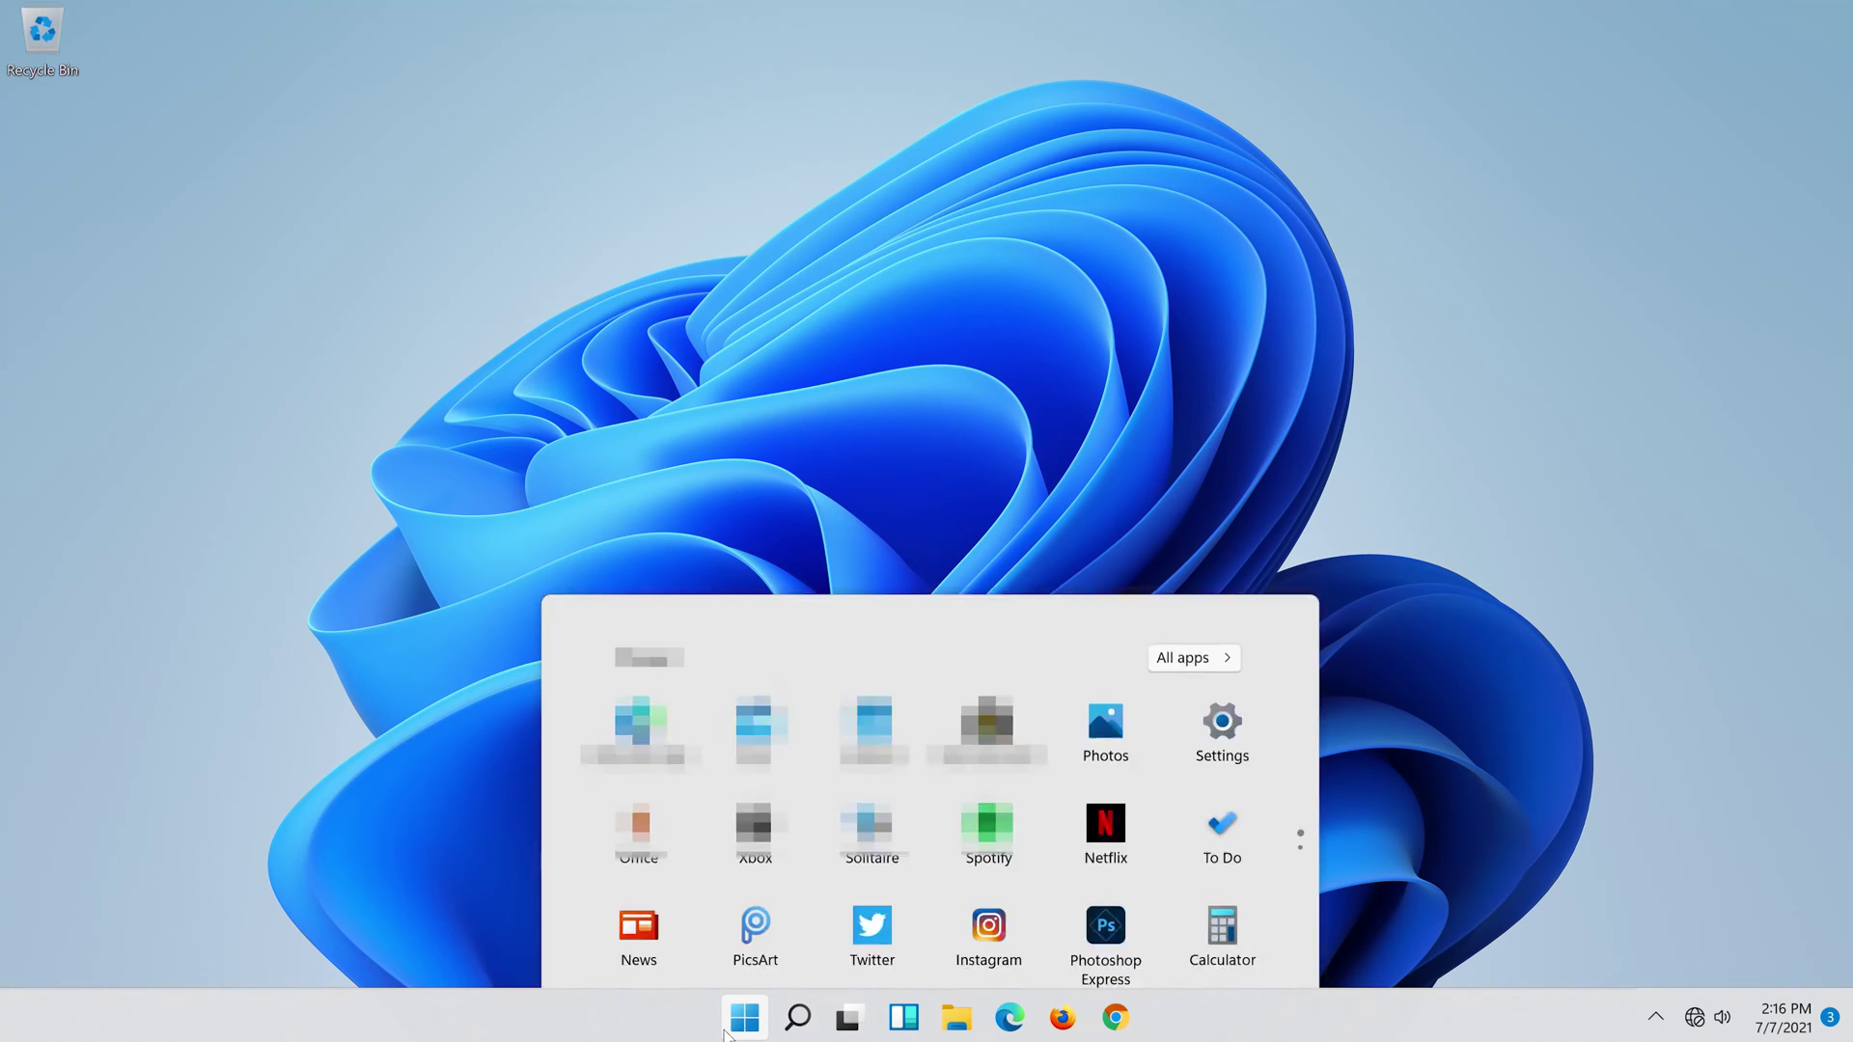
click(1232, 933)
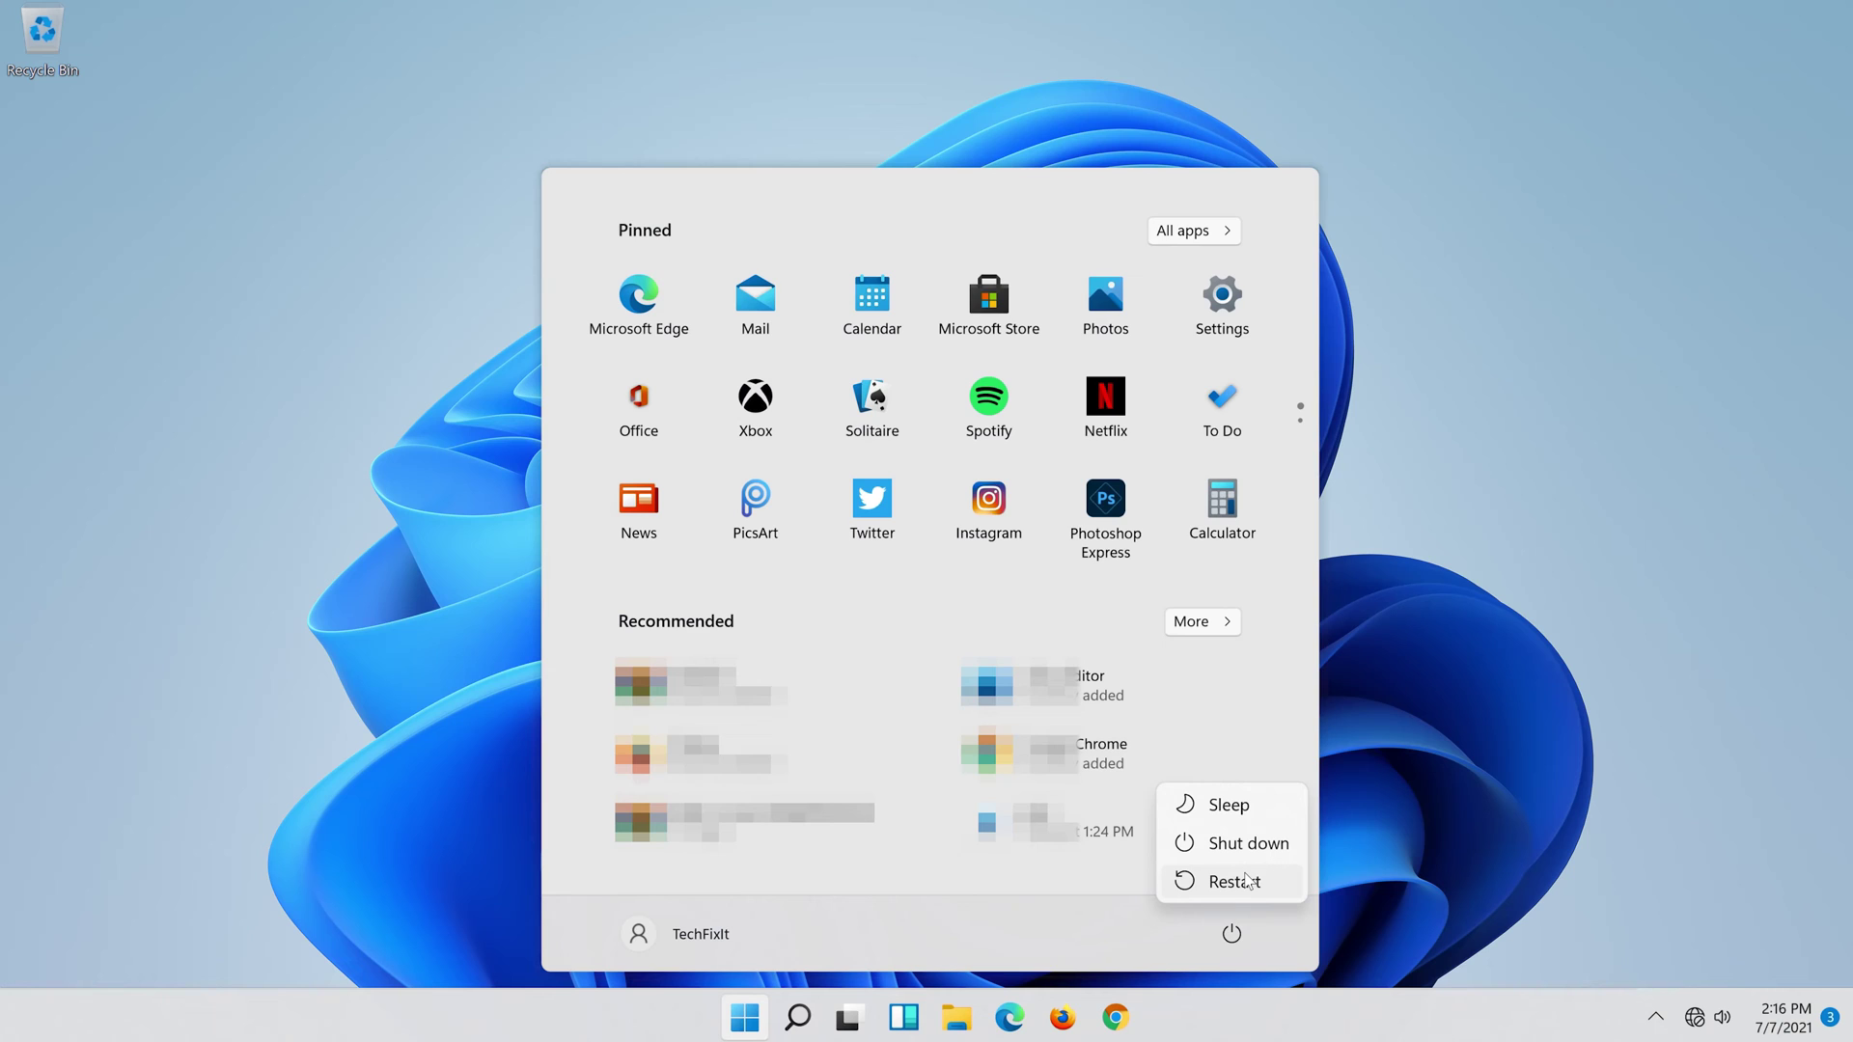
click(1245, 881)
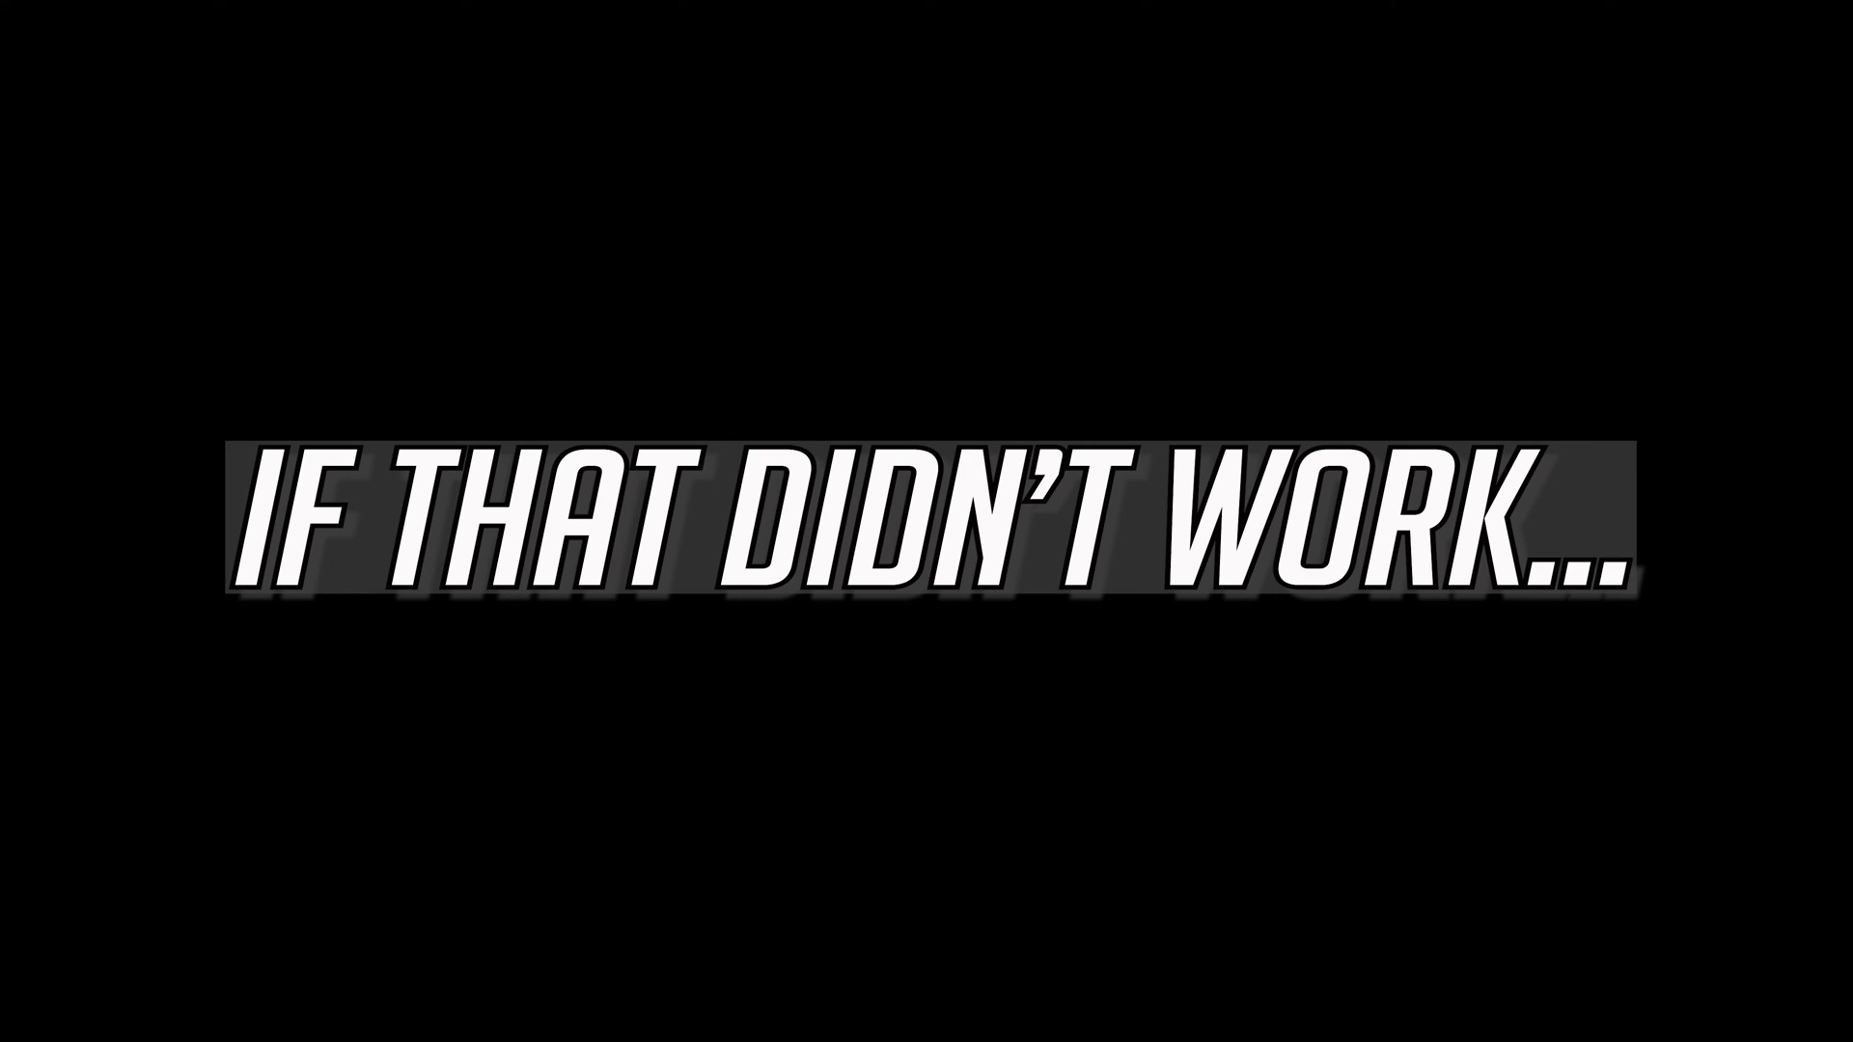
Search 'device manager' and open Device Manager.
click(793, 1023)
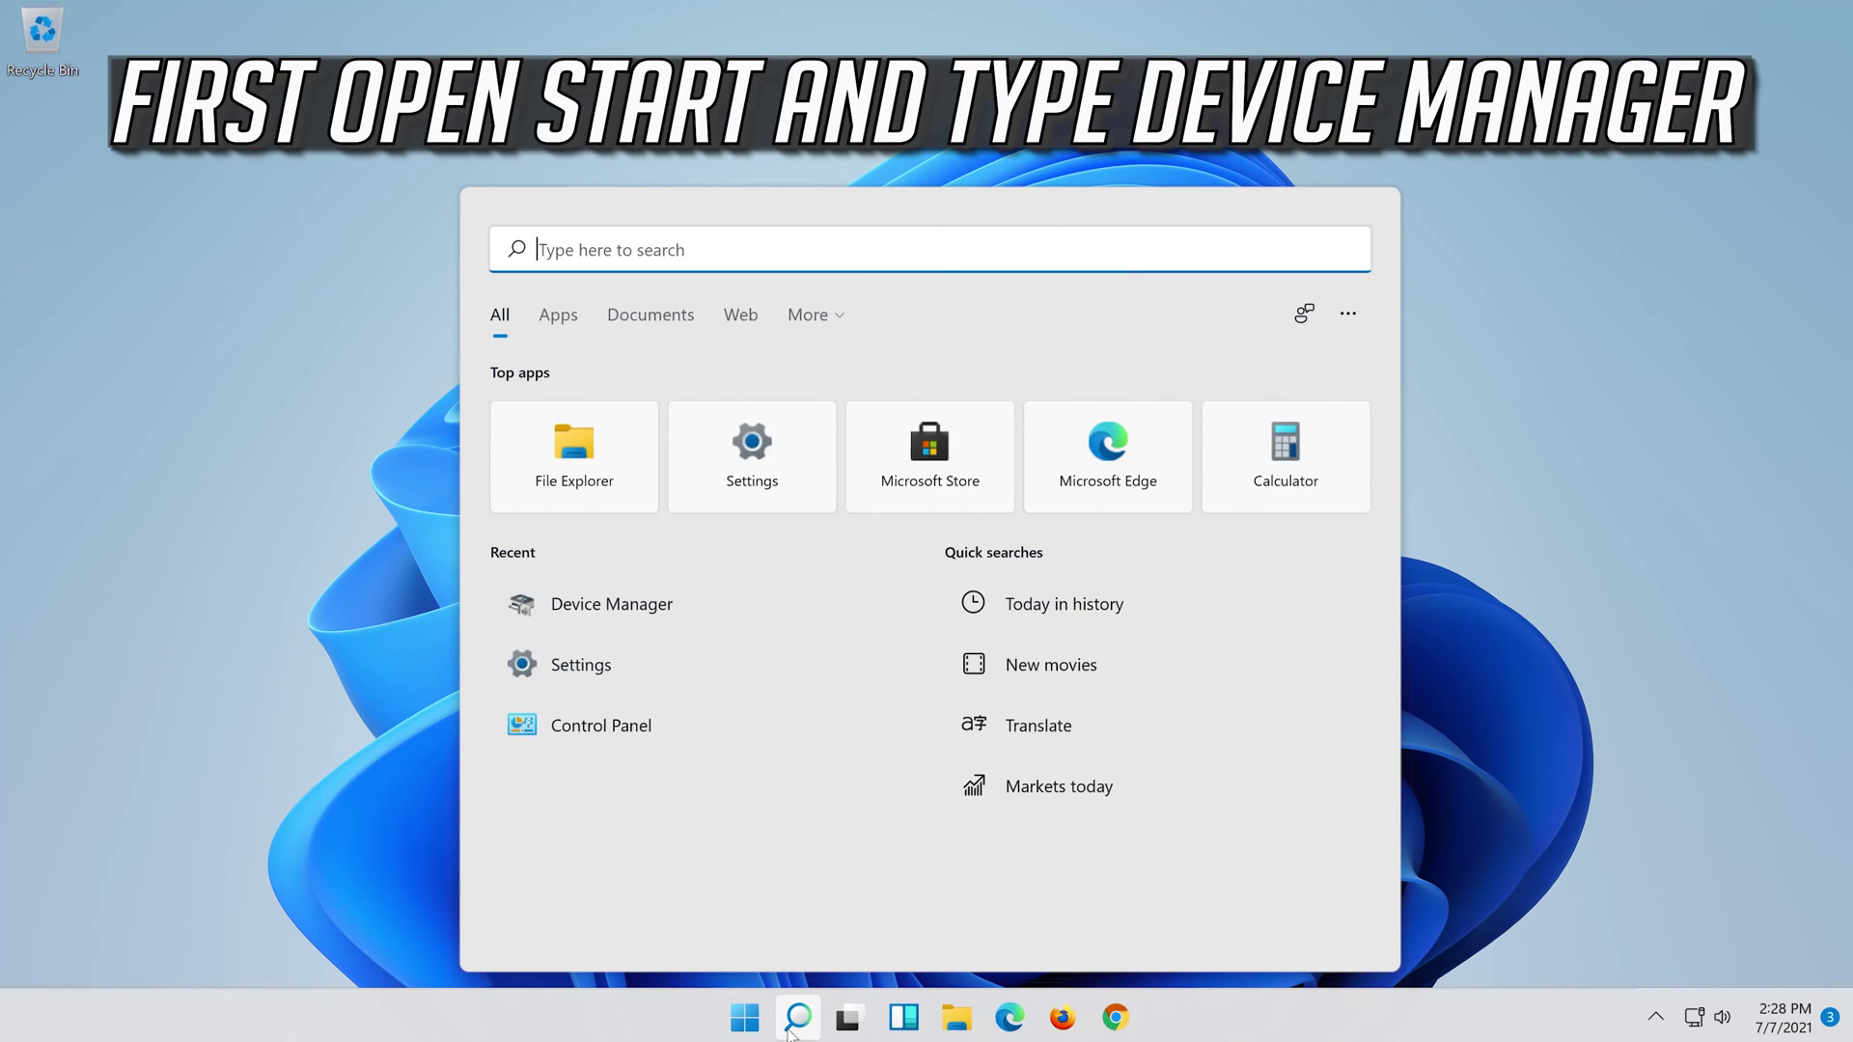
text(device m)
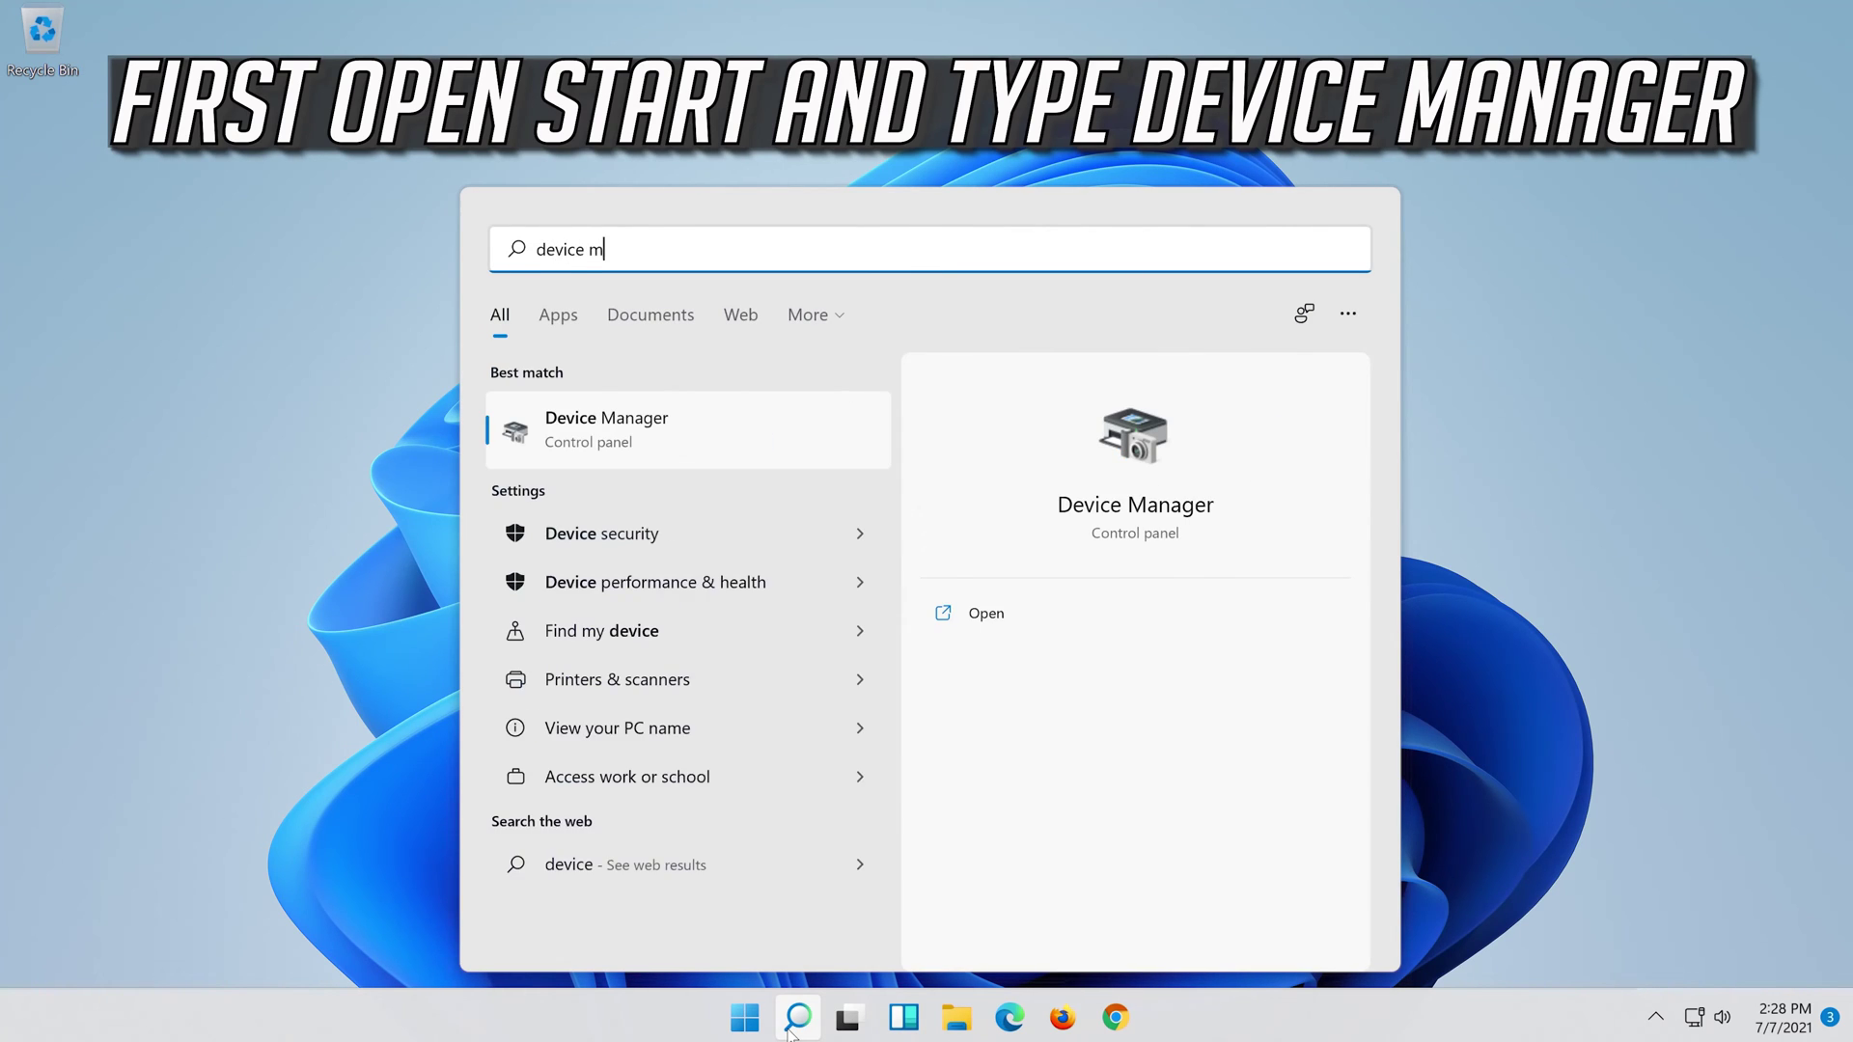
text(anager)
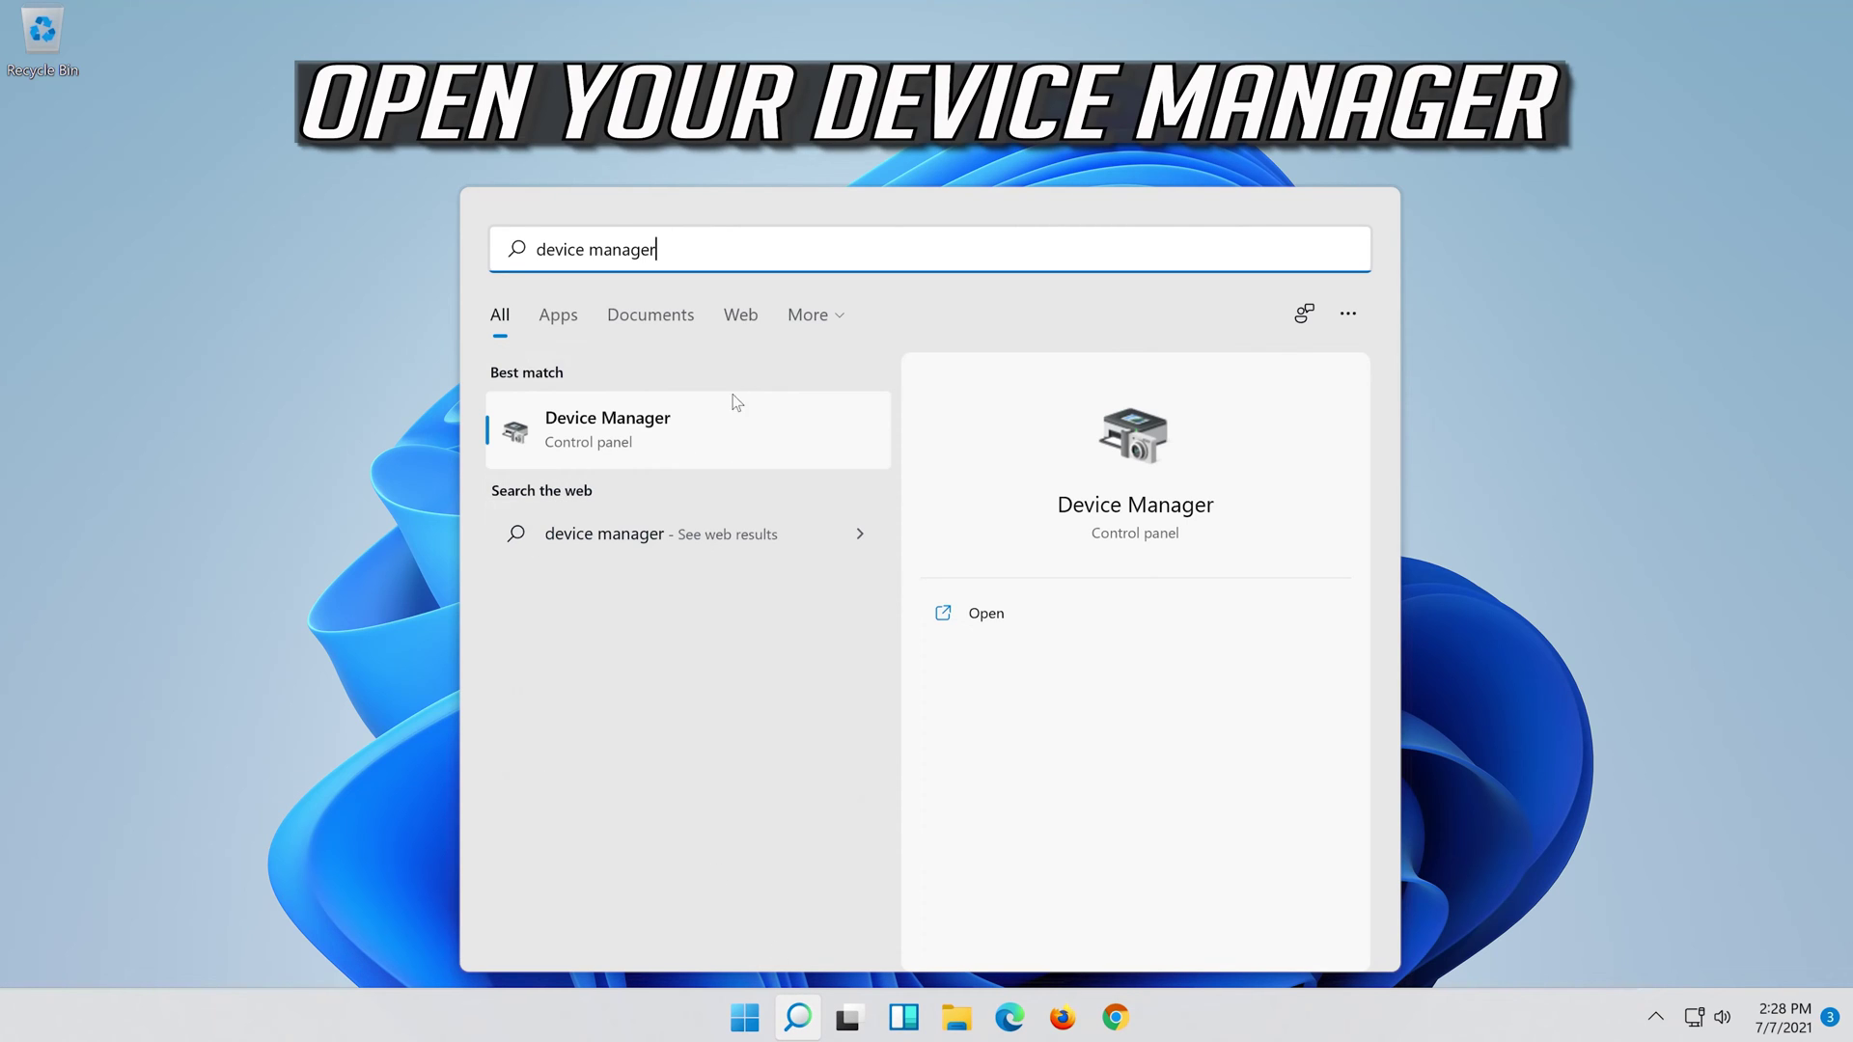
click(653, 442)
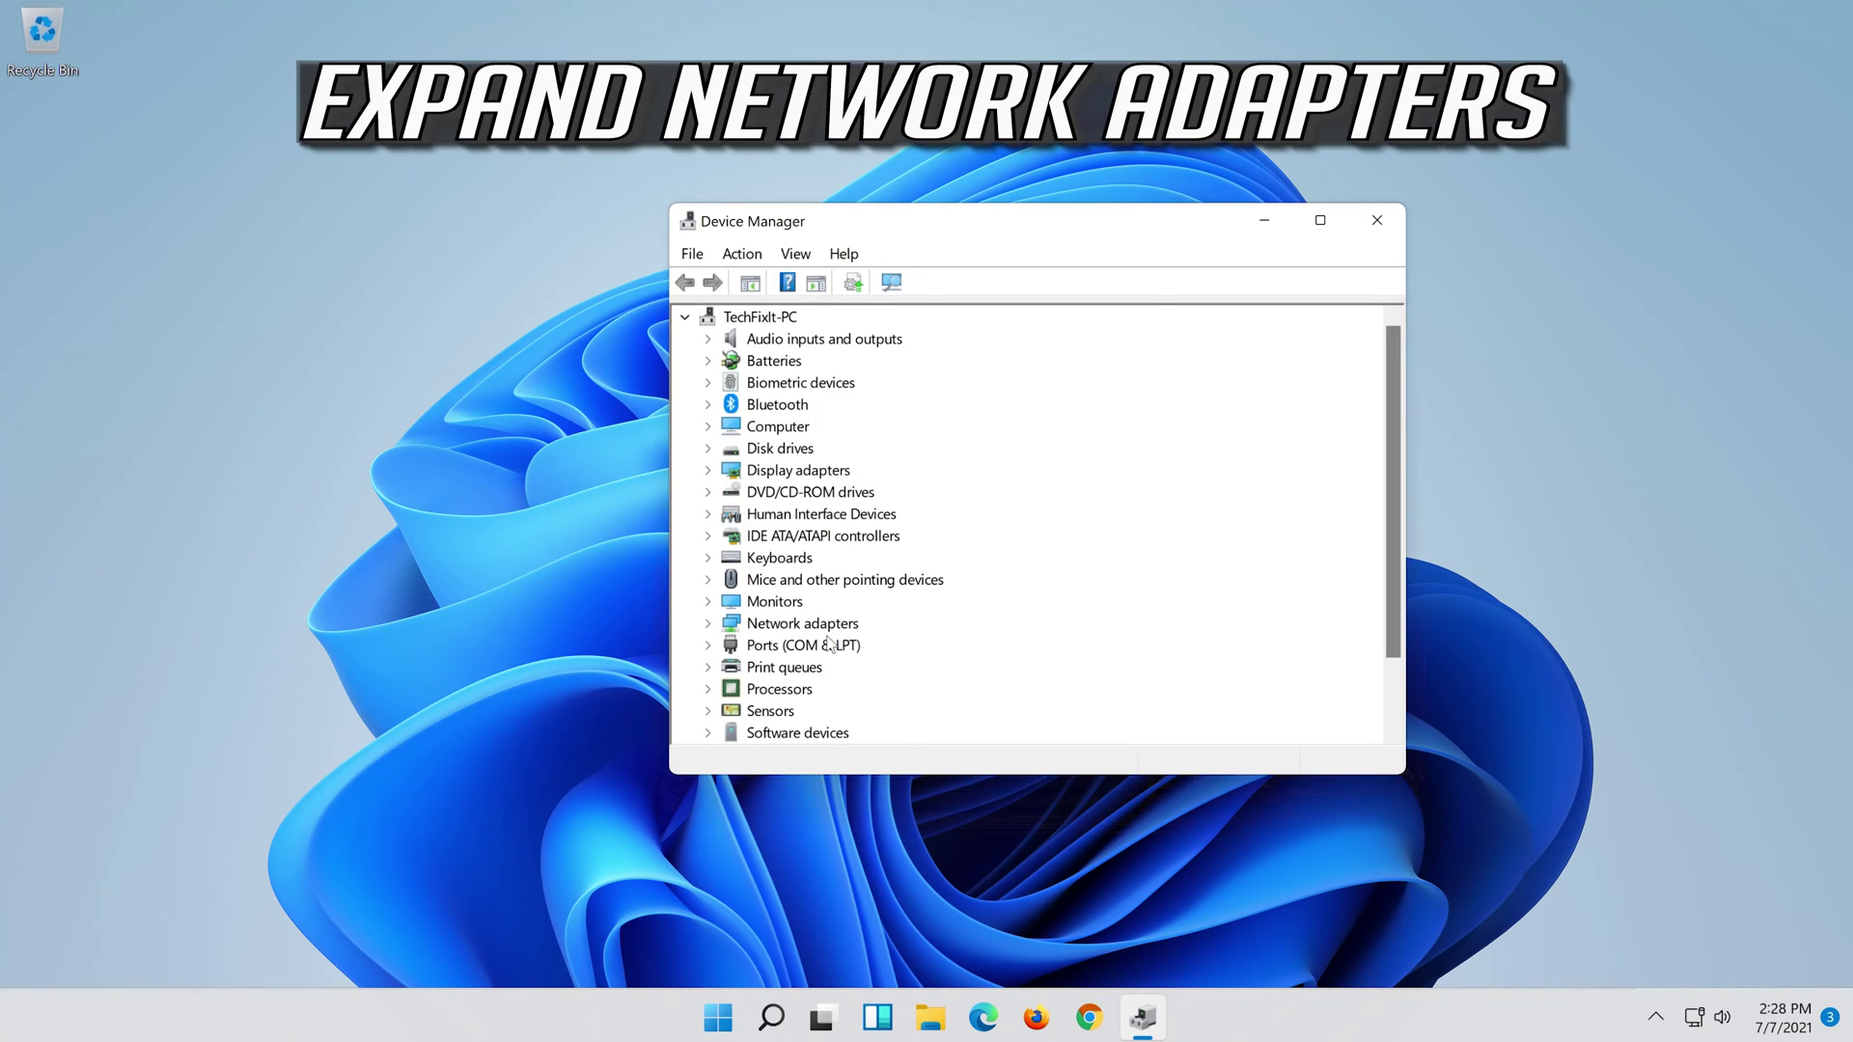
Uninstall the Intel(R) 82574L Gigabit Network Connection from its Properties Driver tab.
click(709, 623)
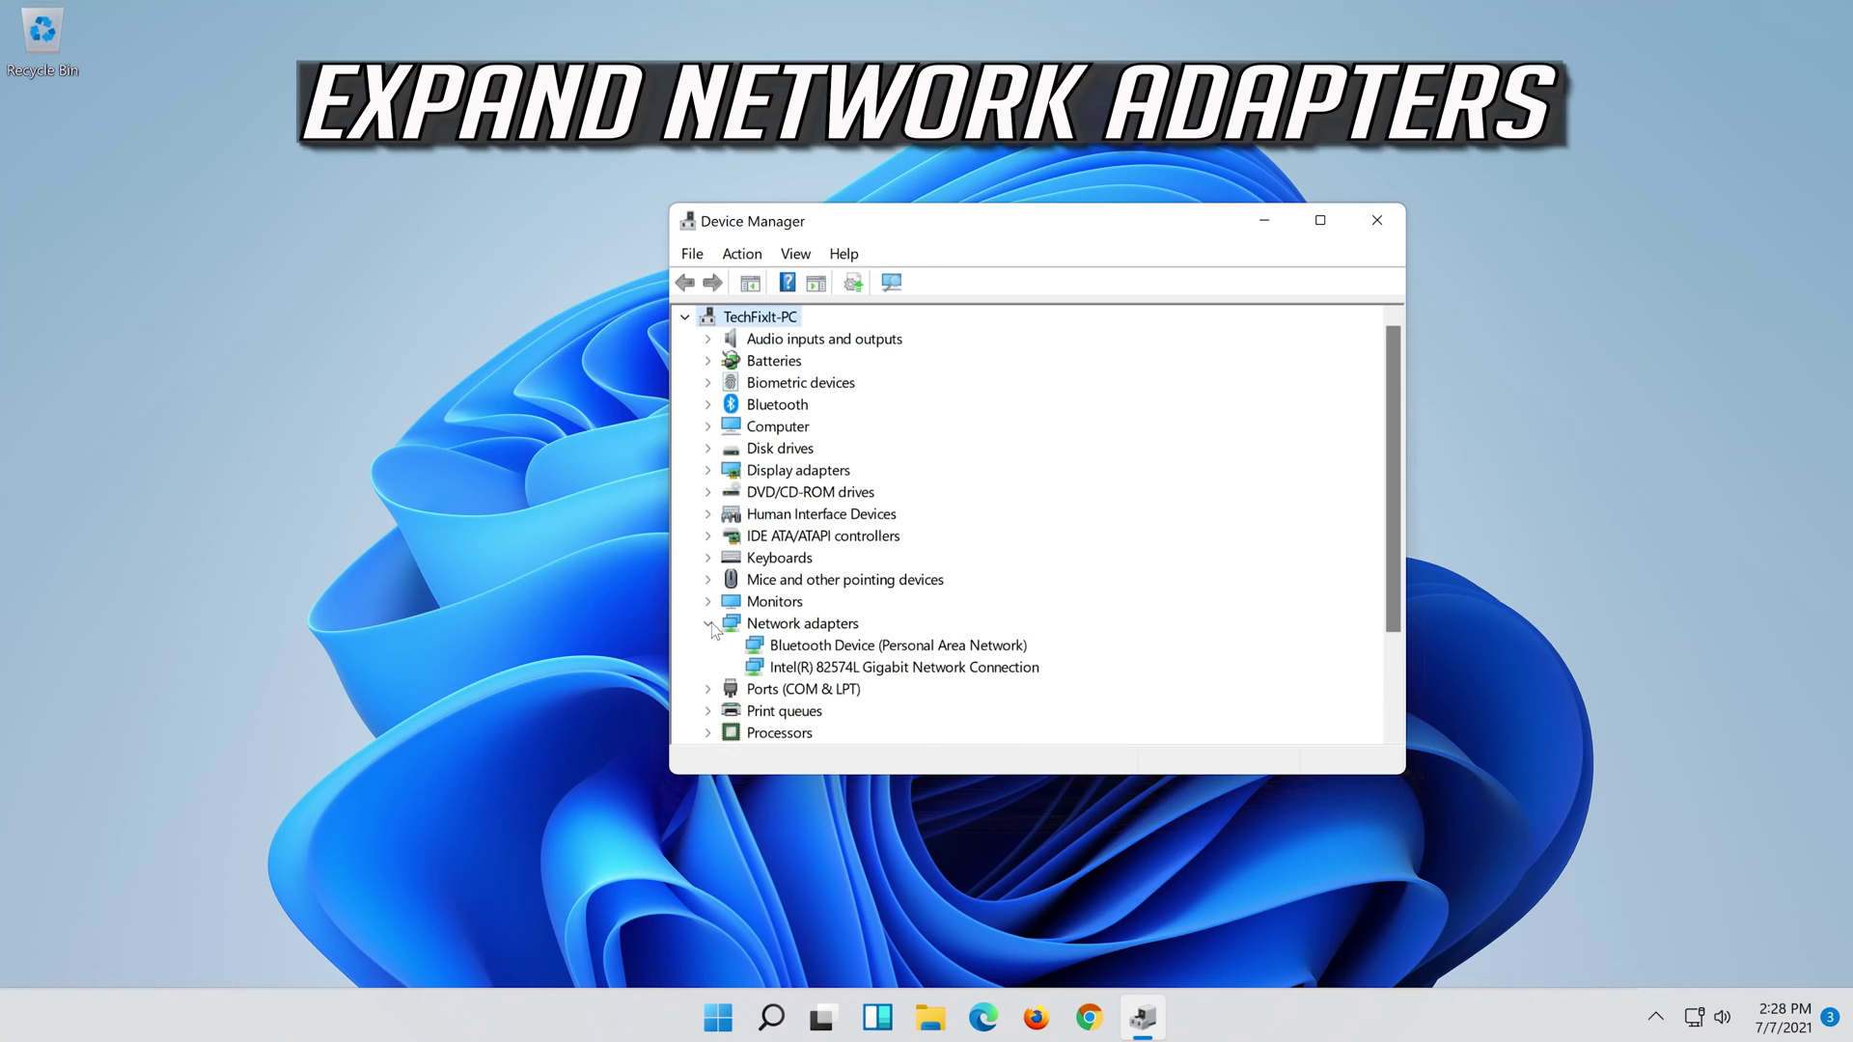
click(758, 666)
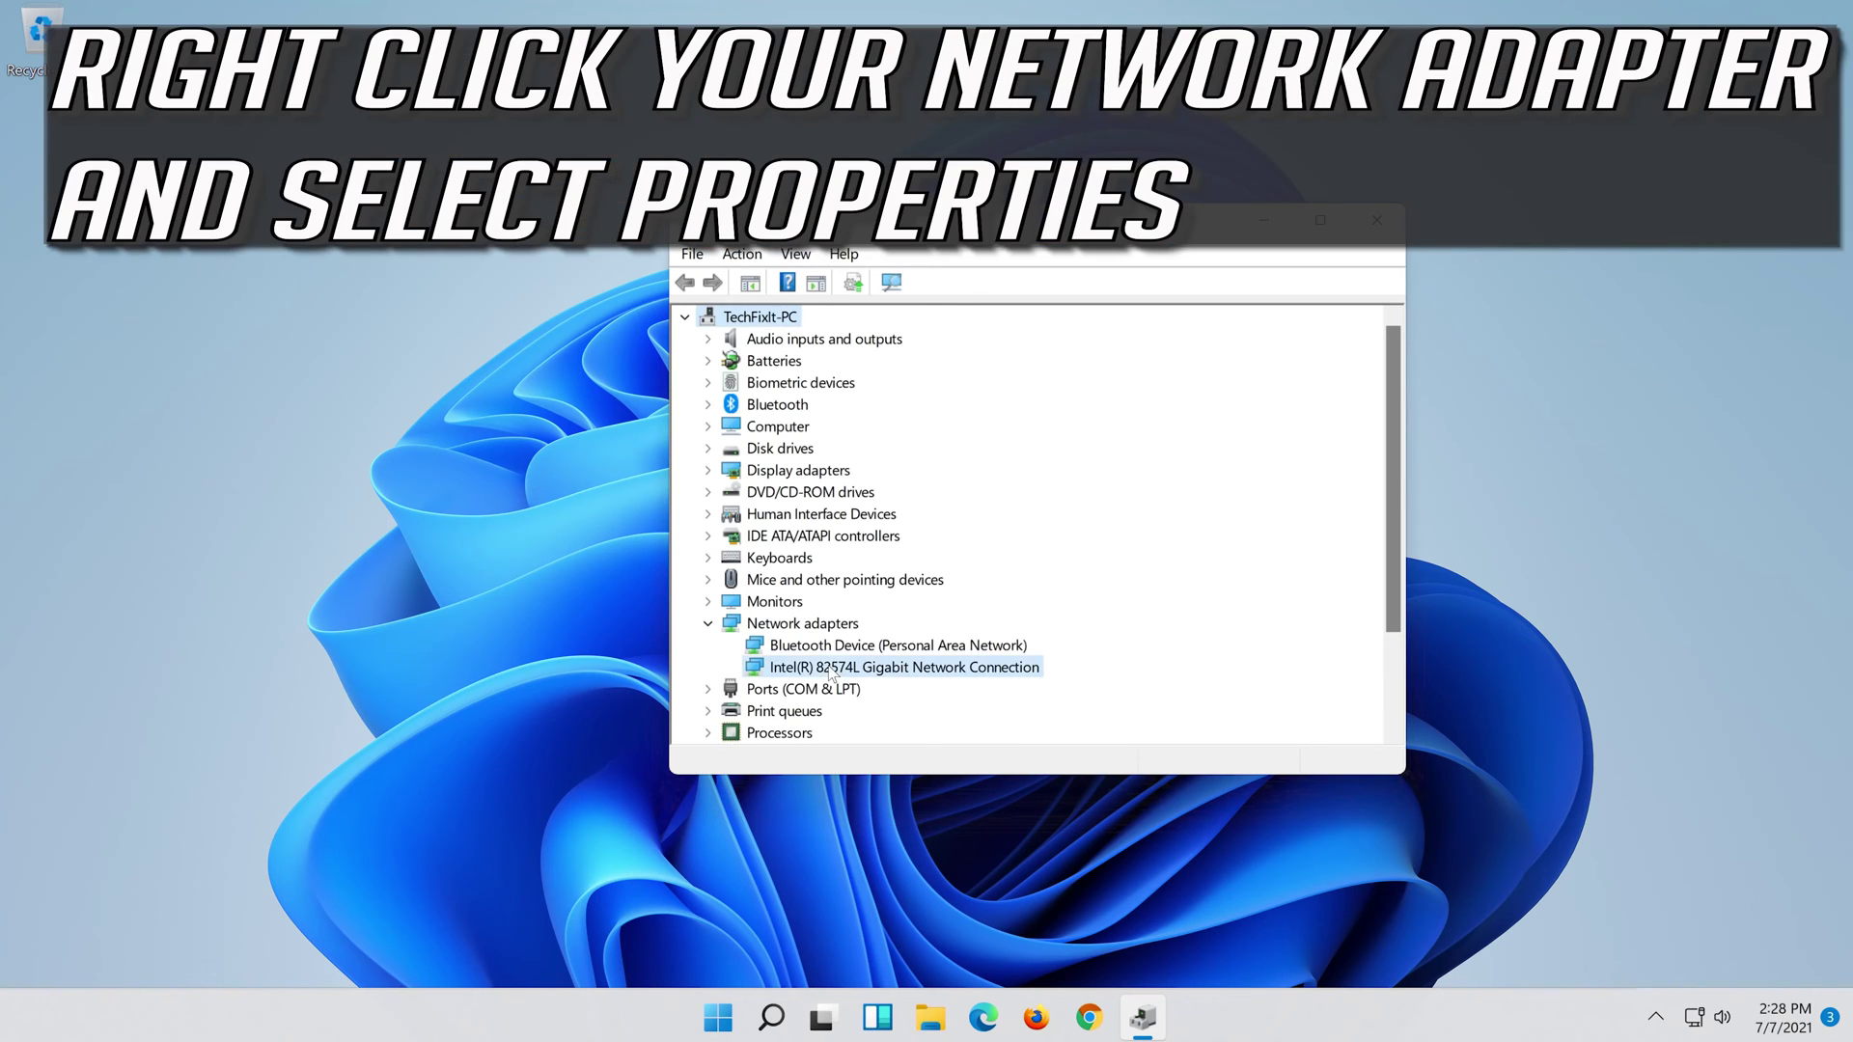
right_click(909, 673)
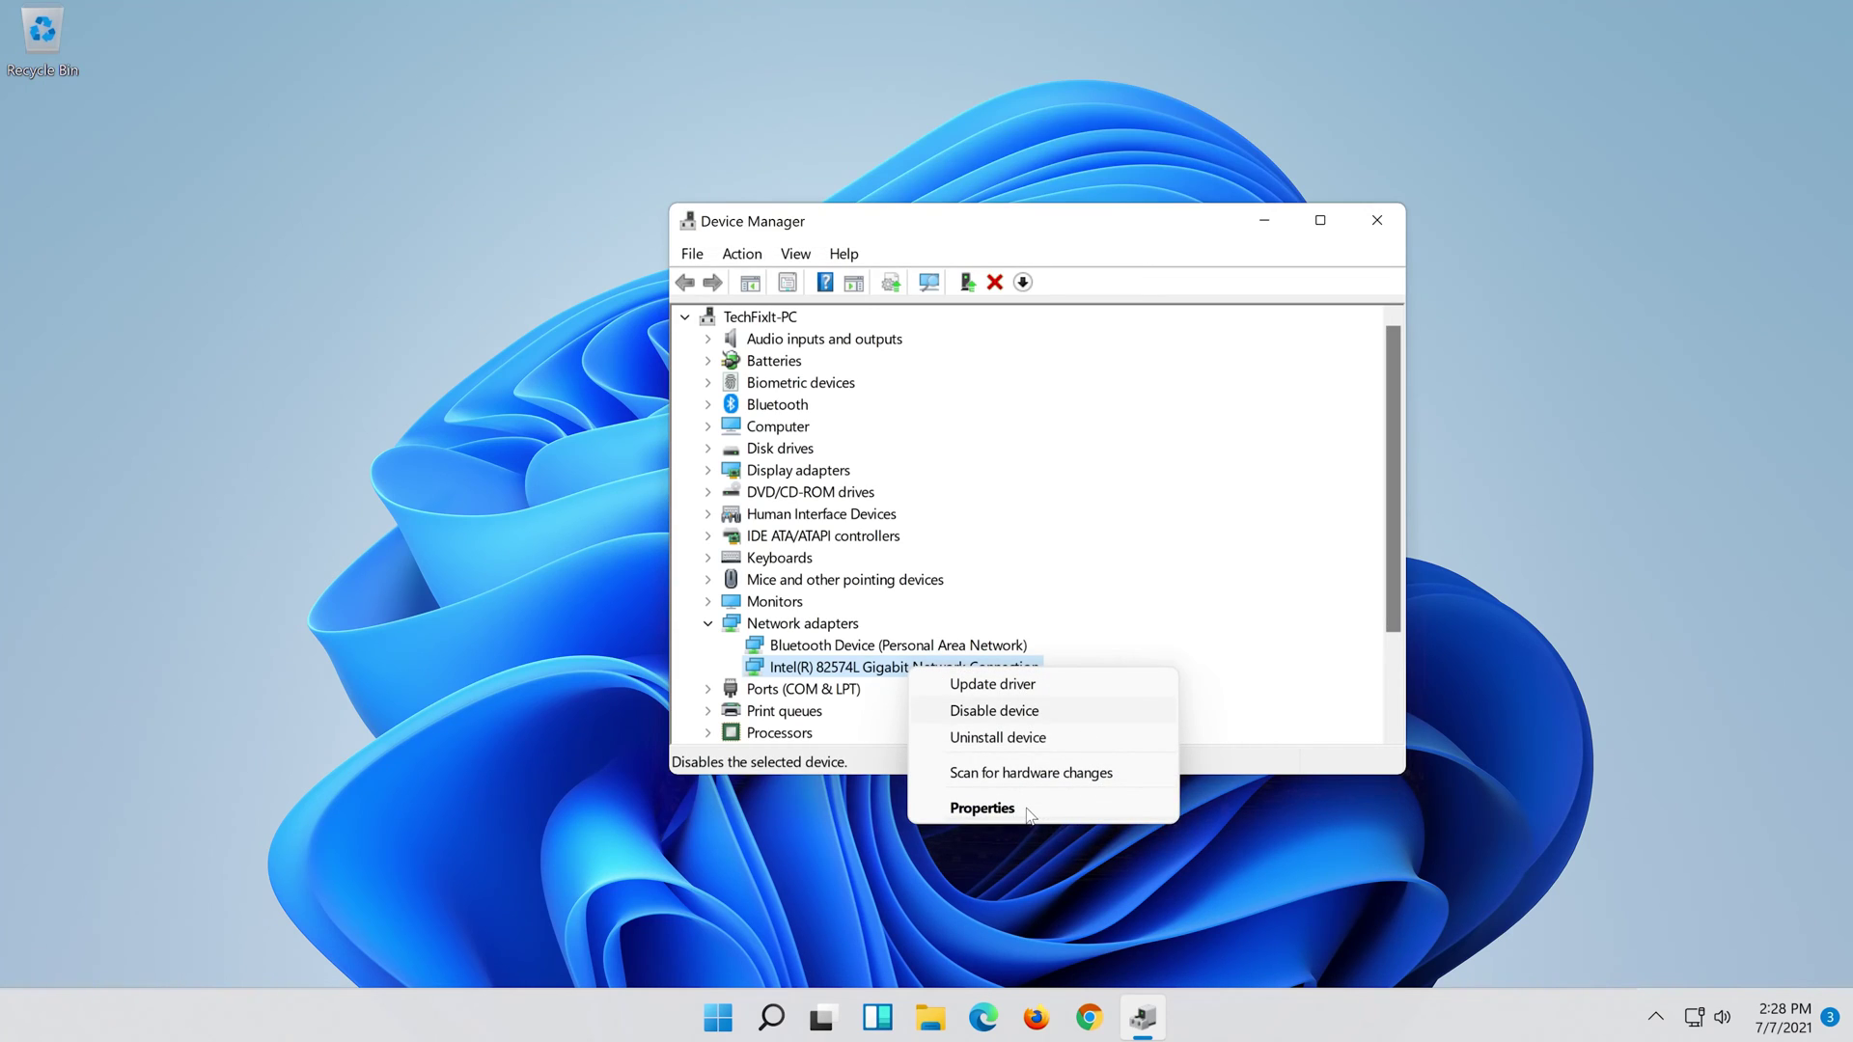
click(1024, 812)
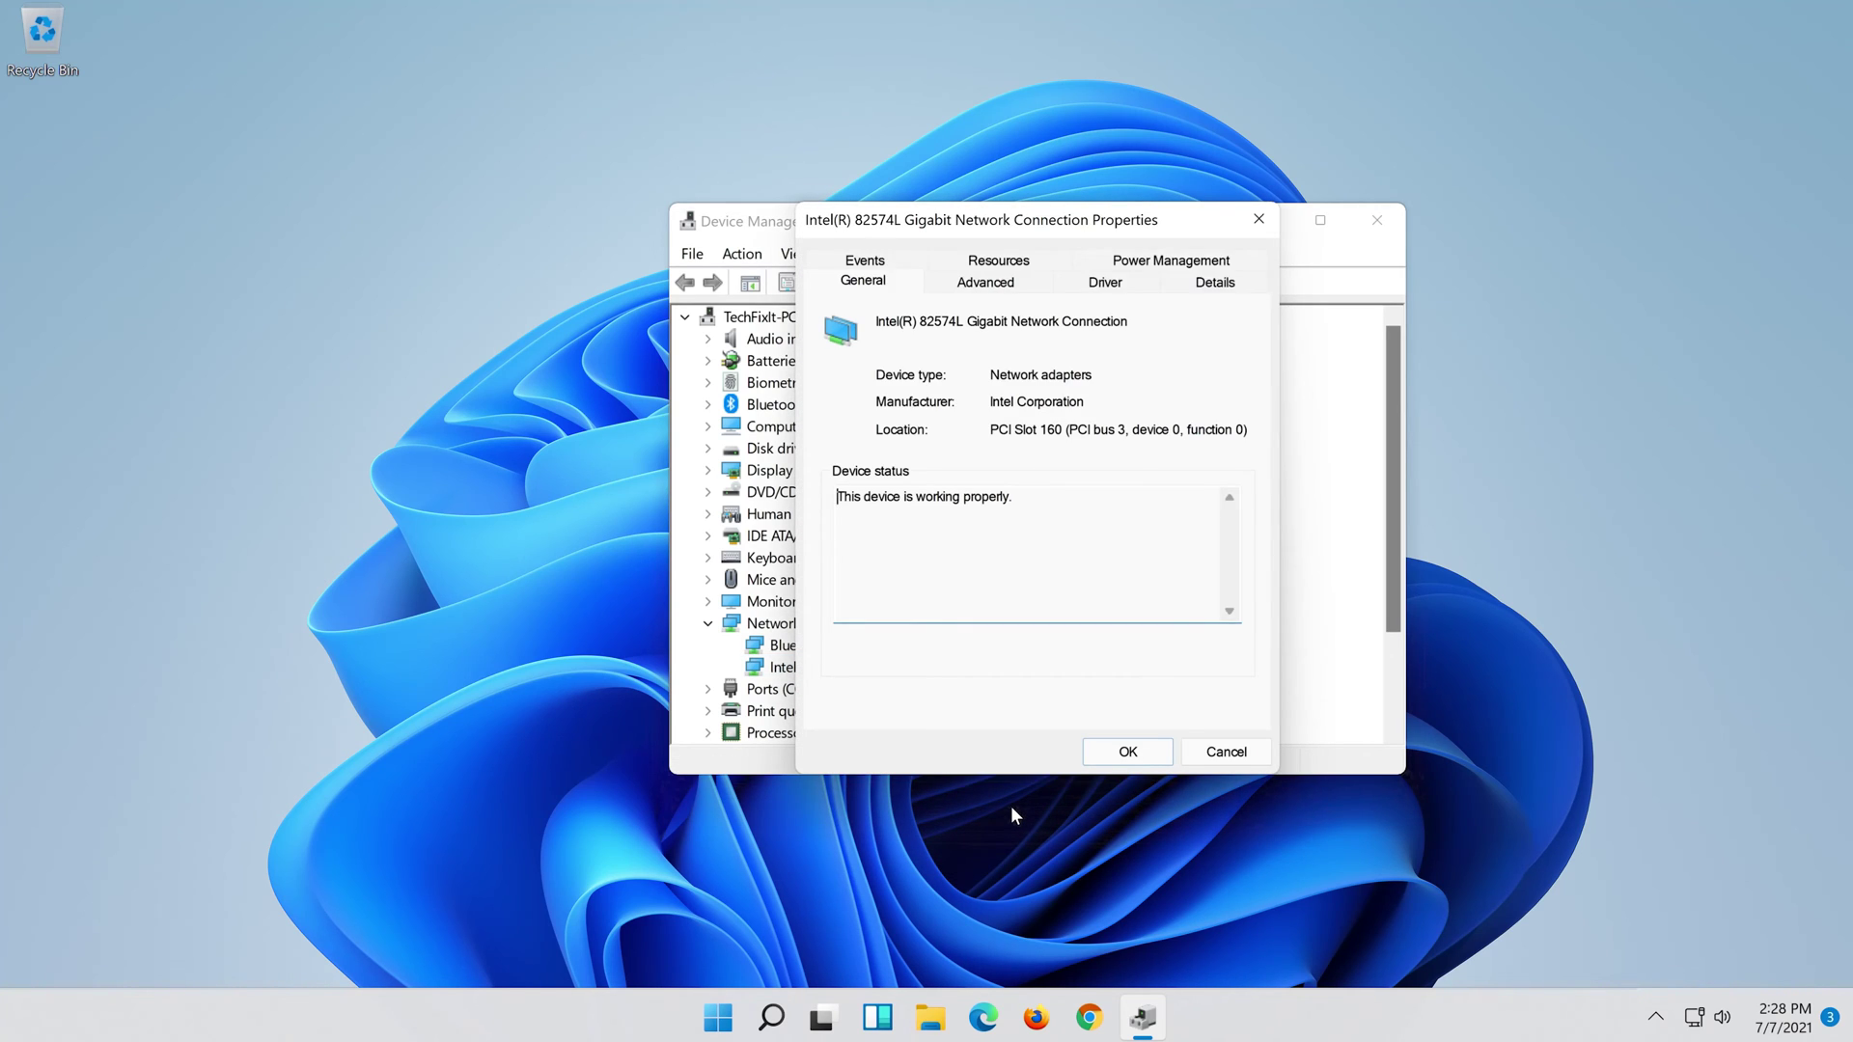
click(1106, 282)
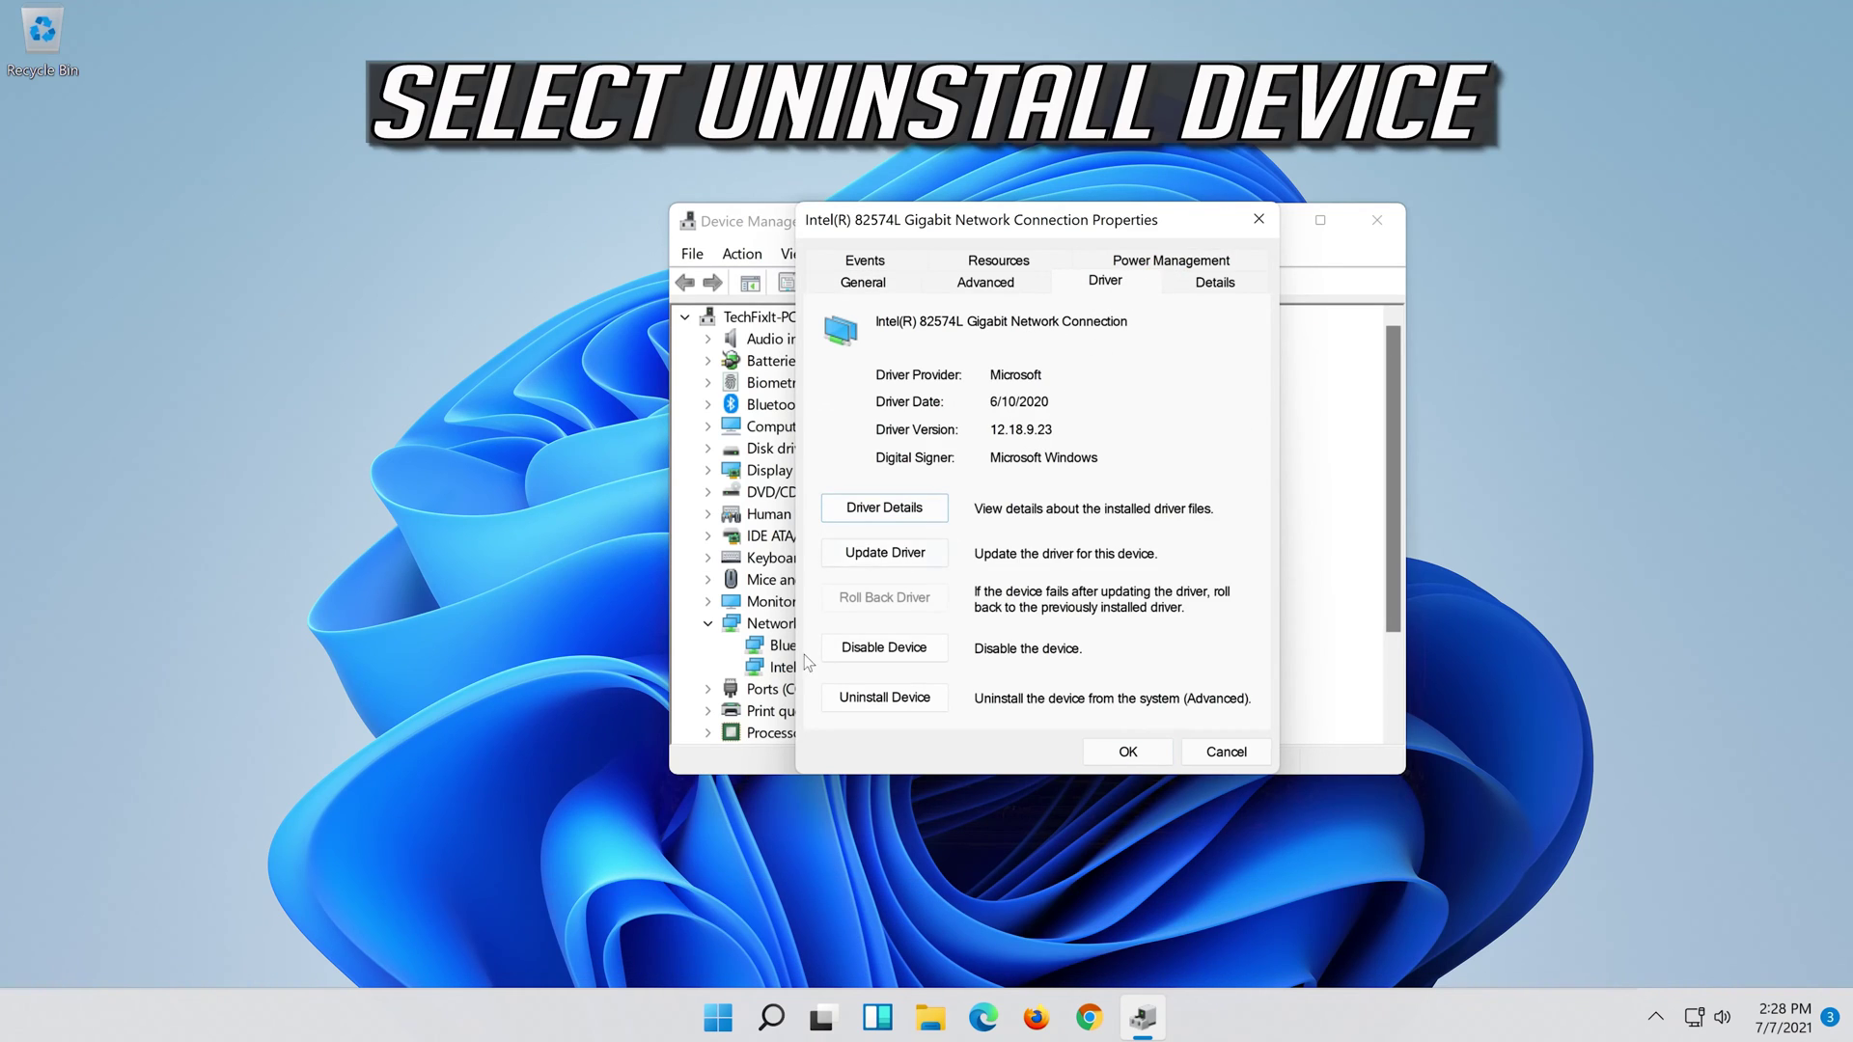
click(904, 705)
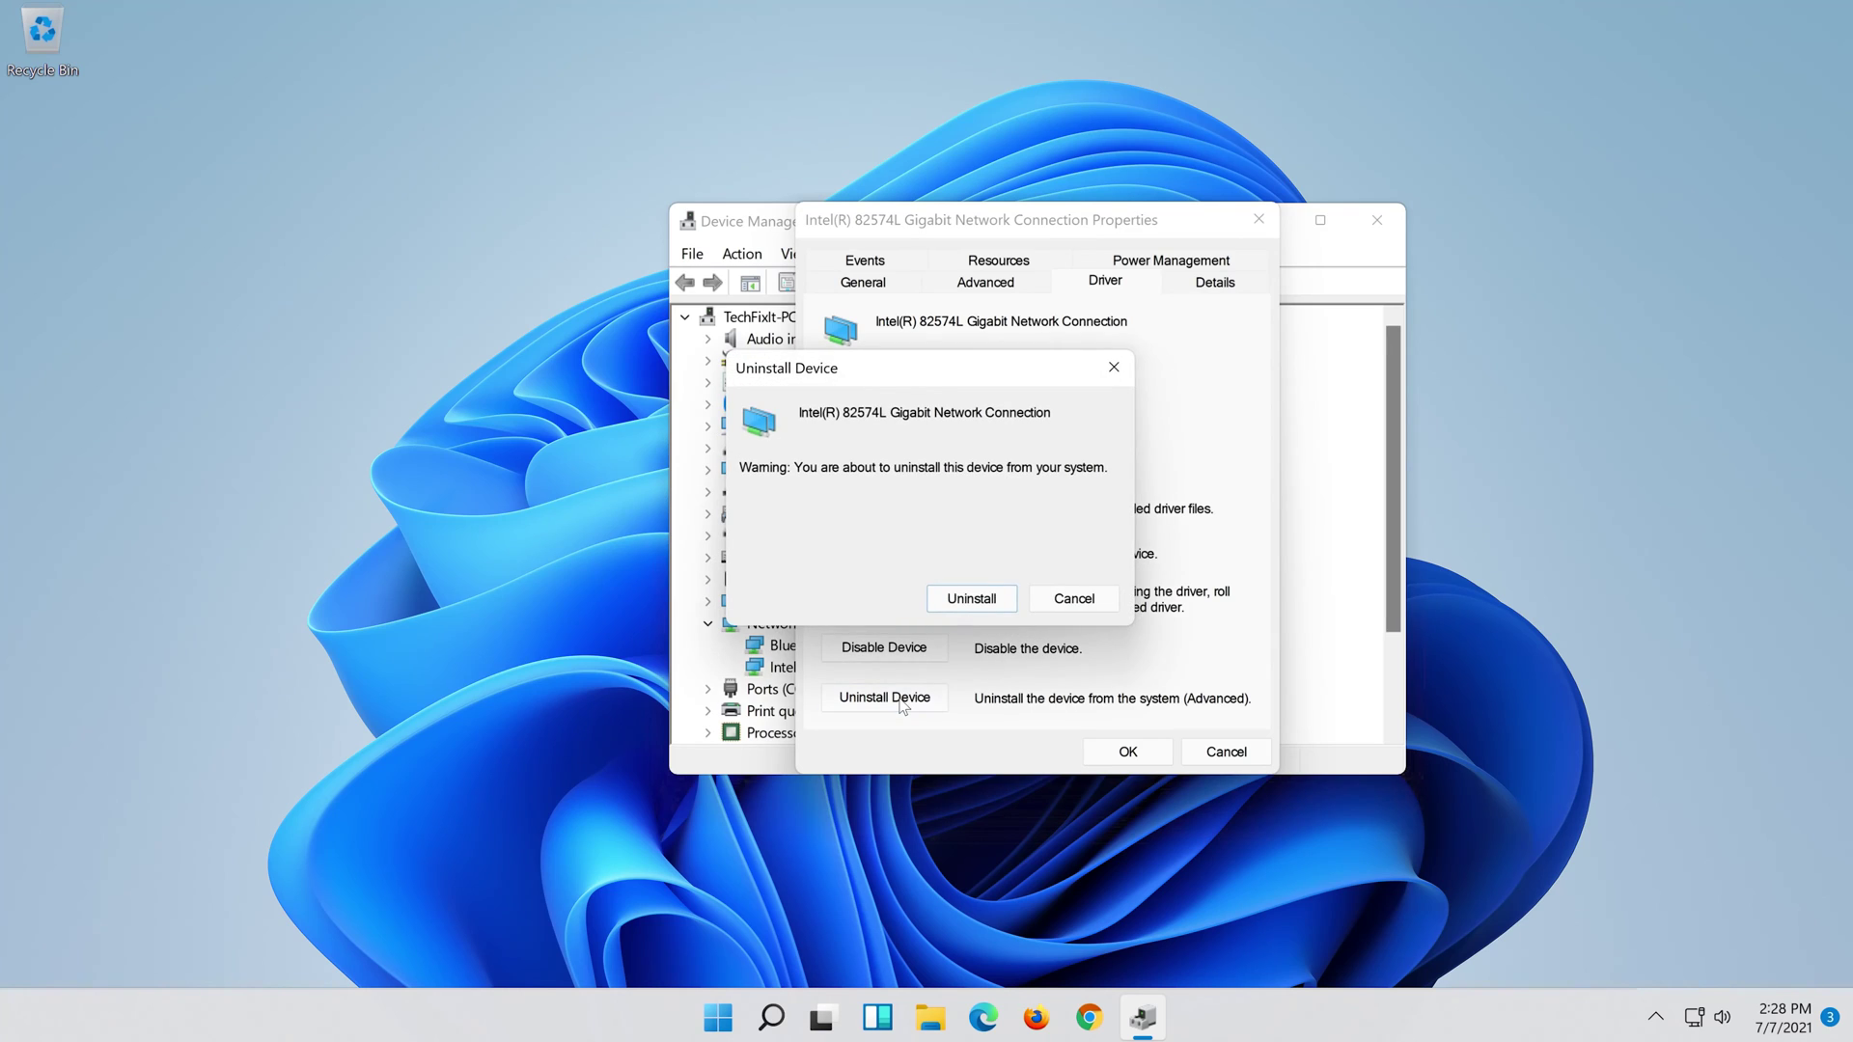
click(975, 602)
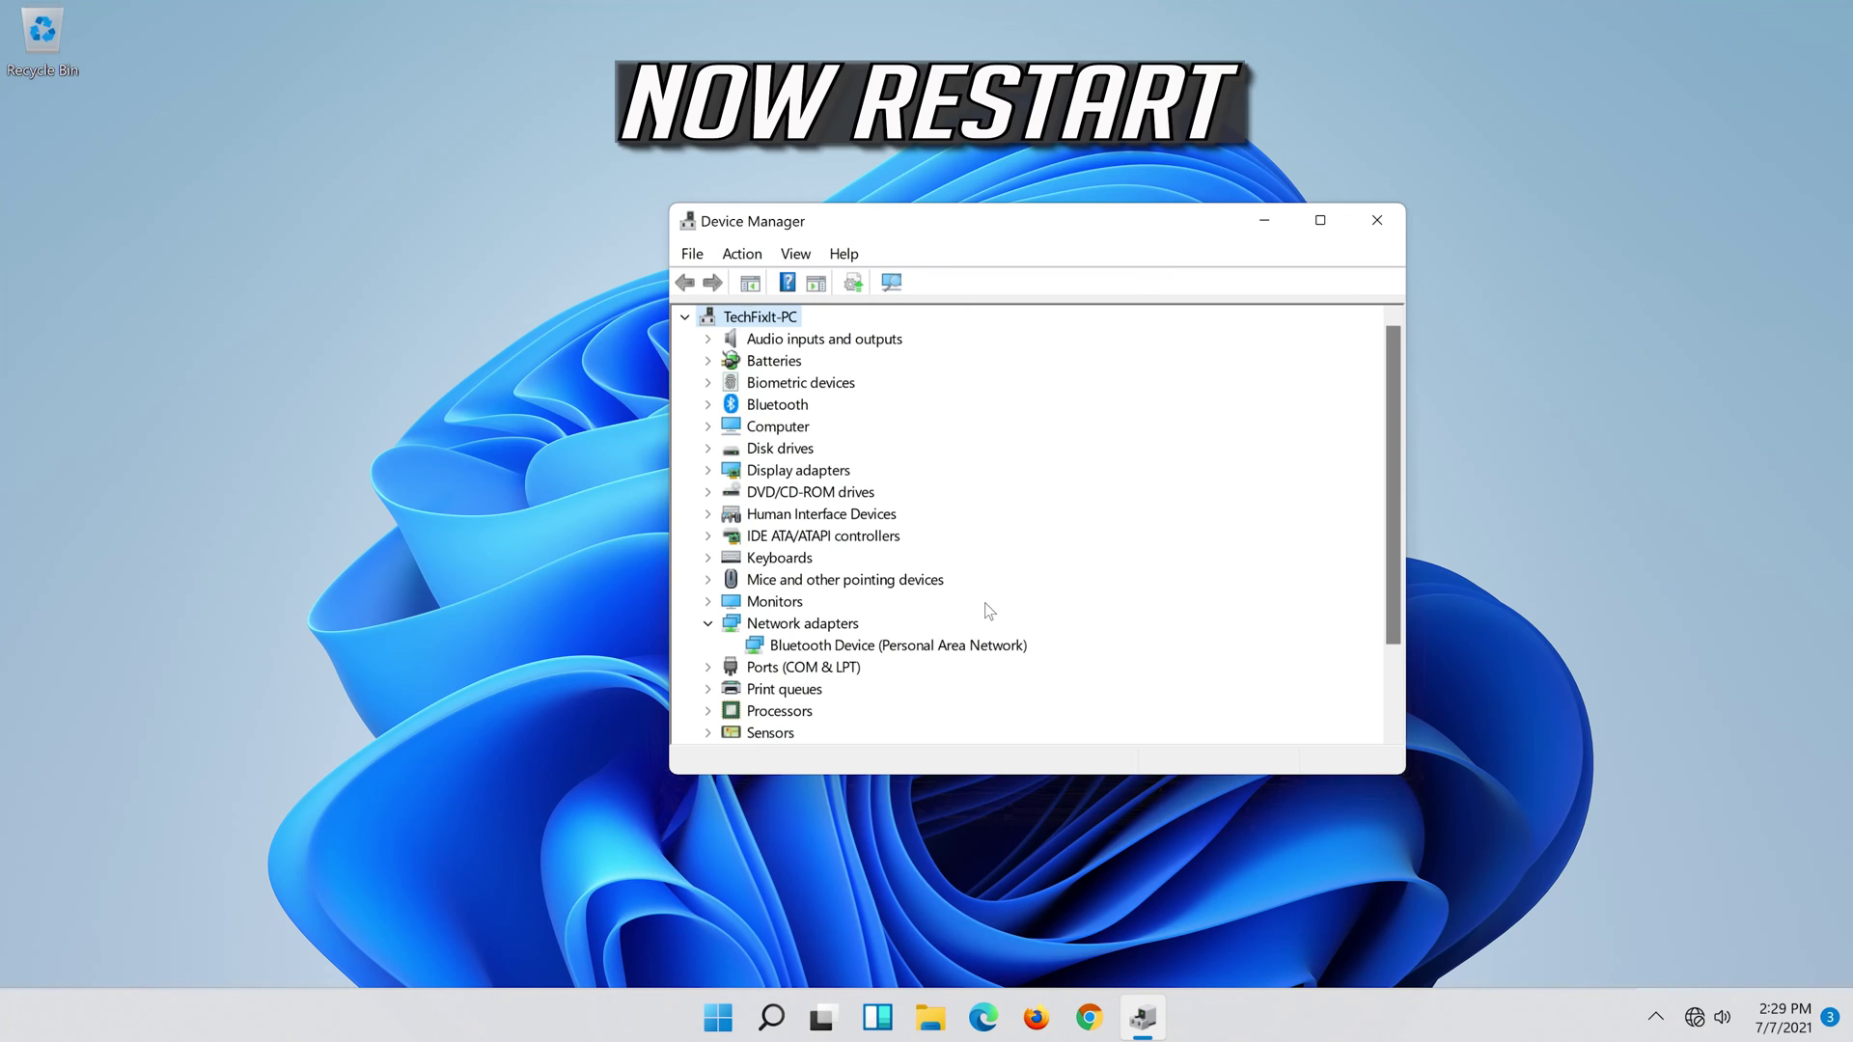
Close Device Manager and choose Restart from the Start menu's power options.
click(1390, 223)
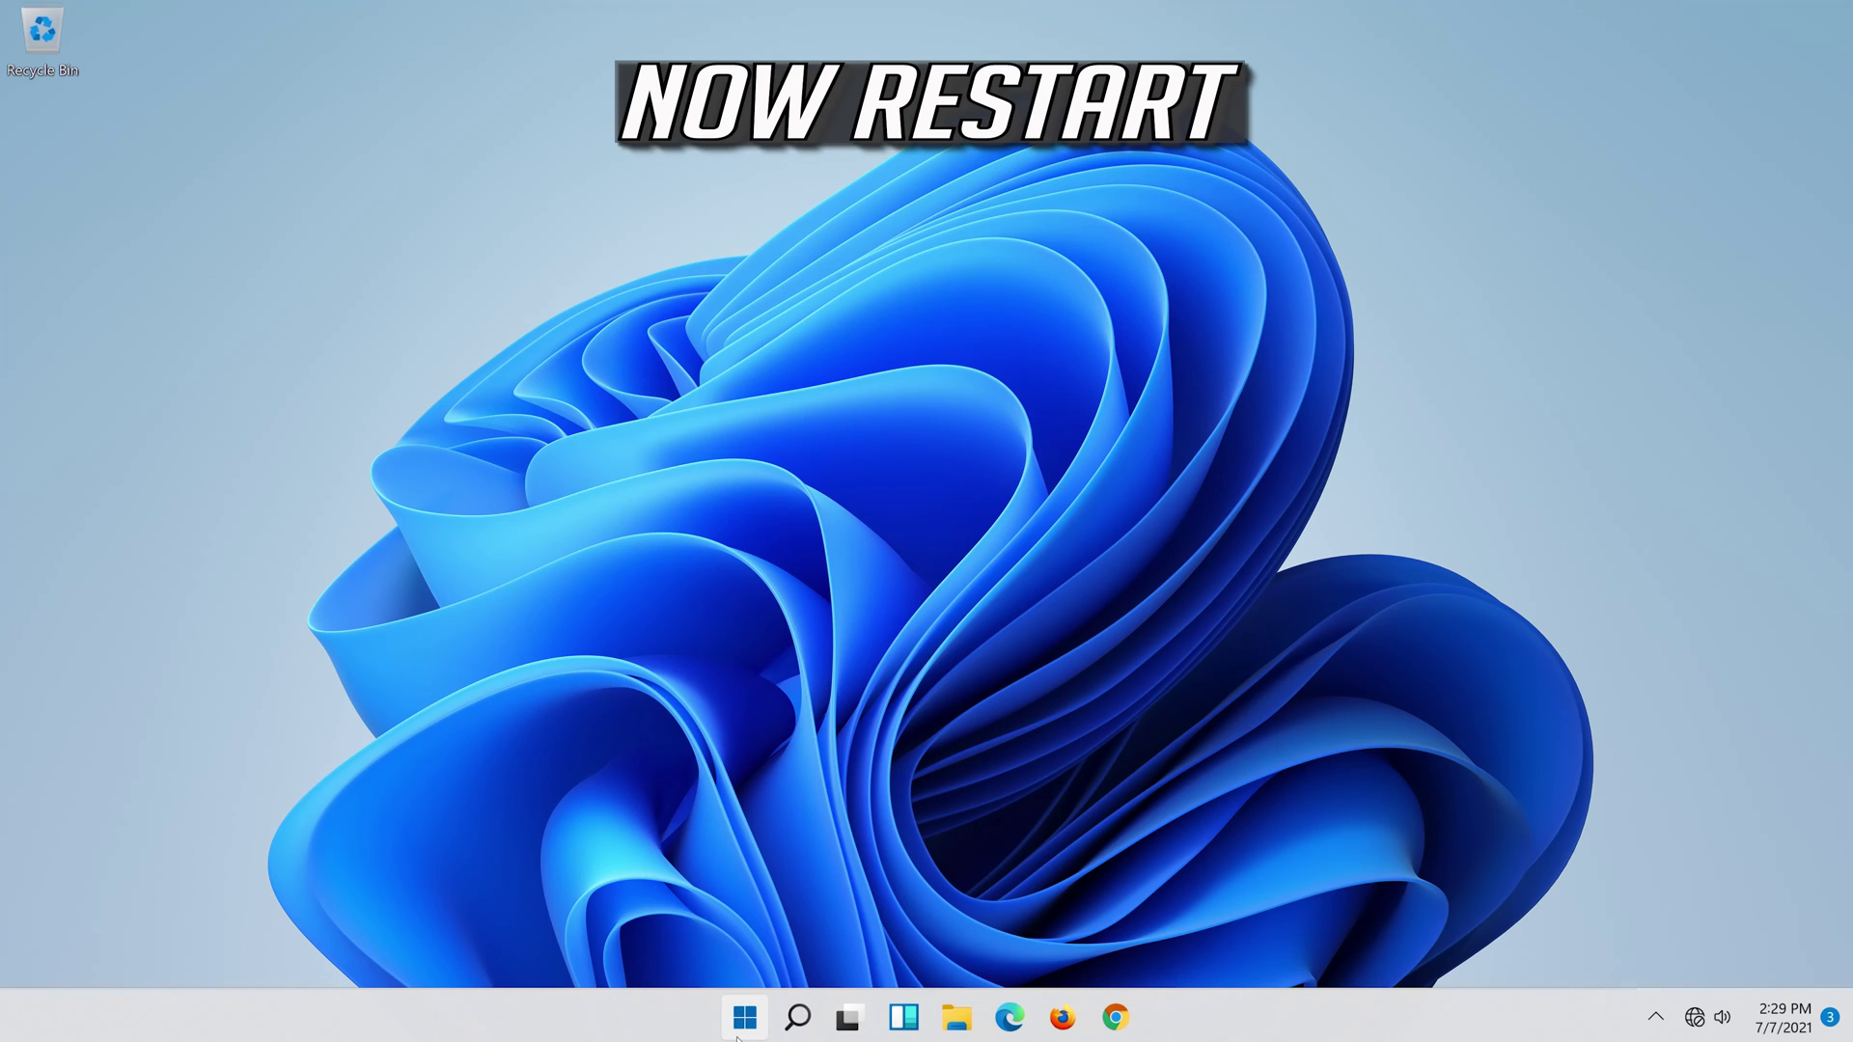
click(738, 1035)
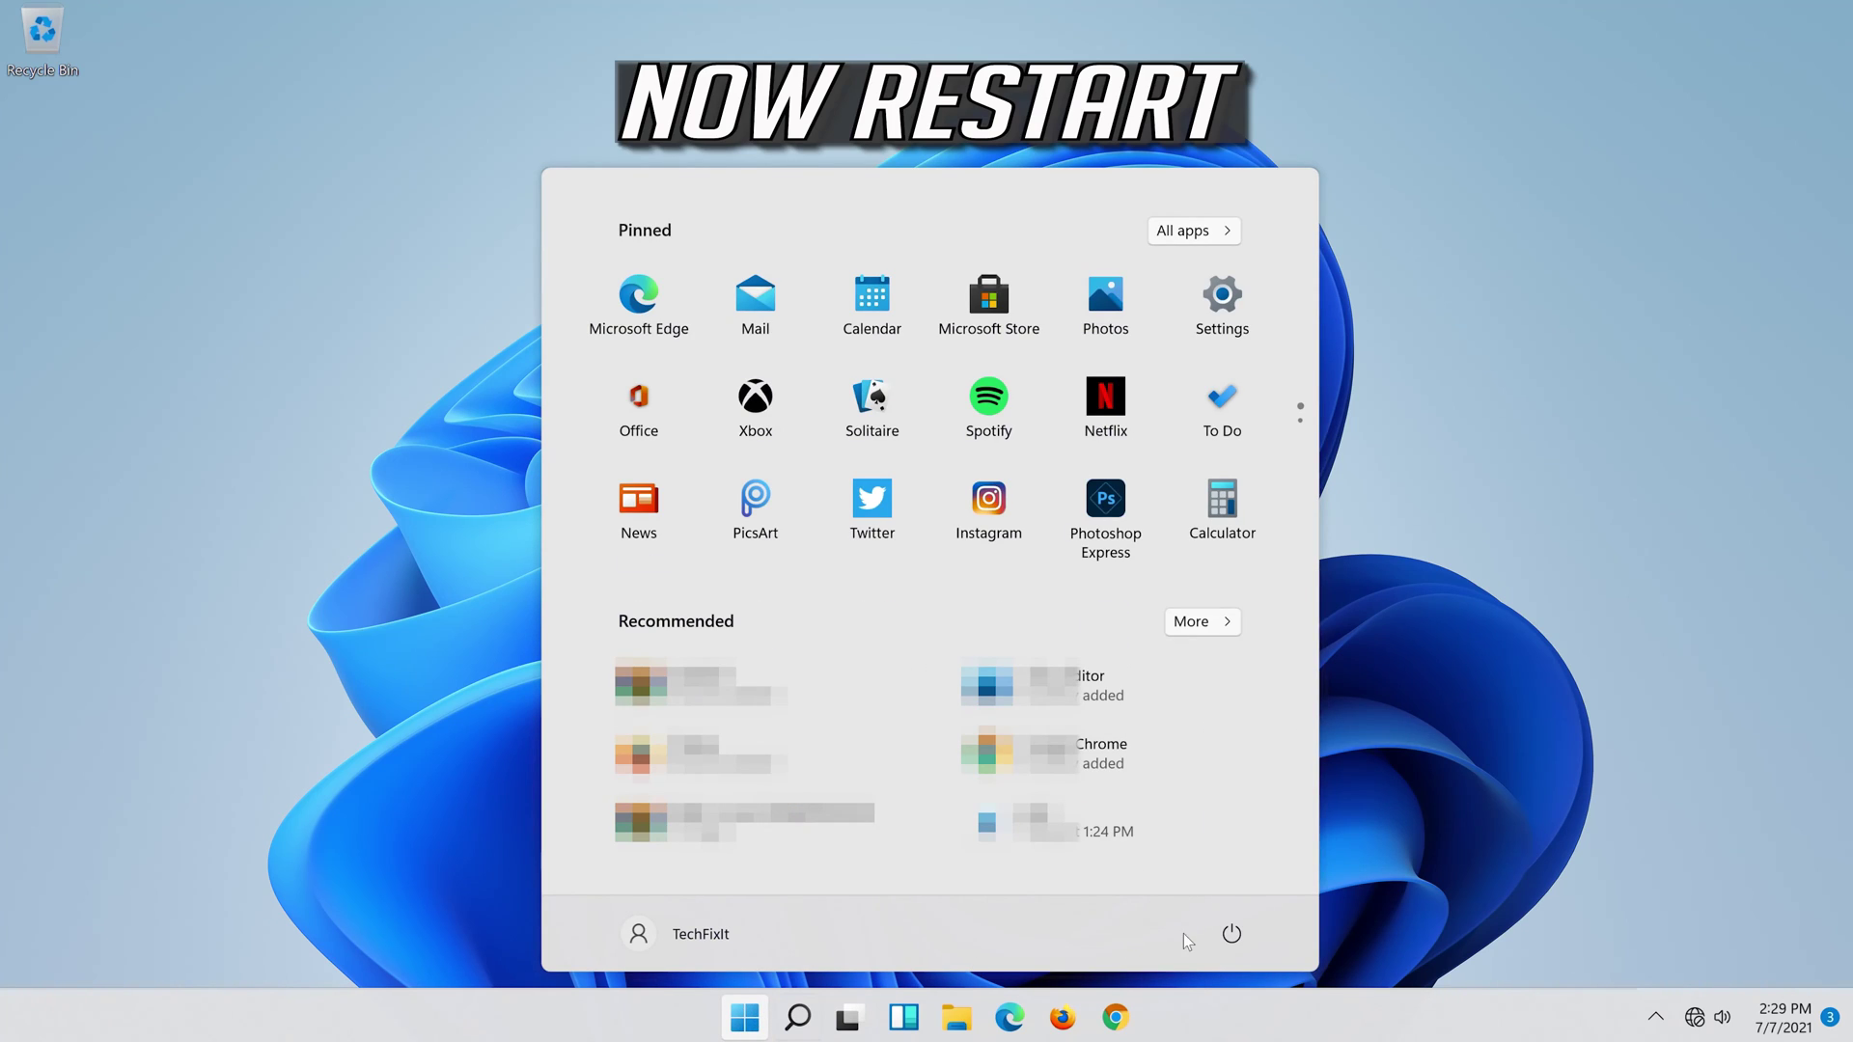
click(1245, 936)
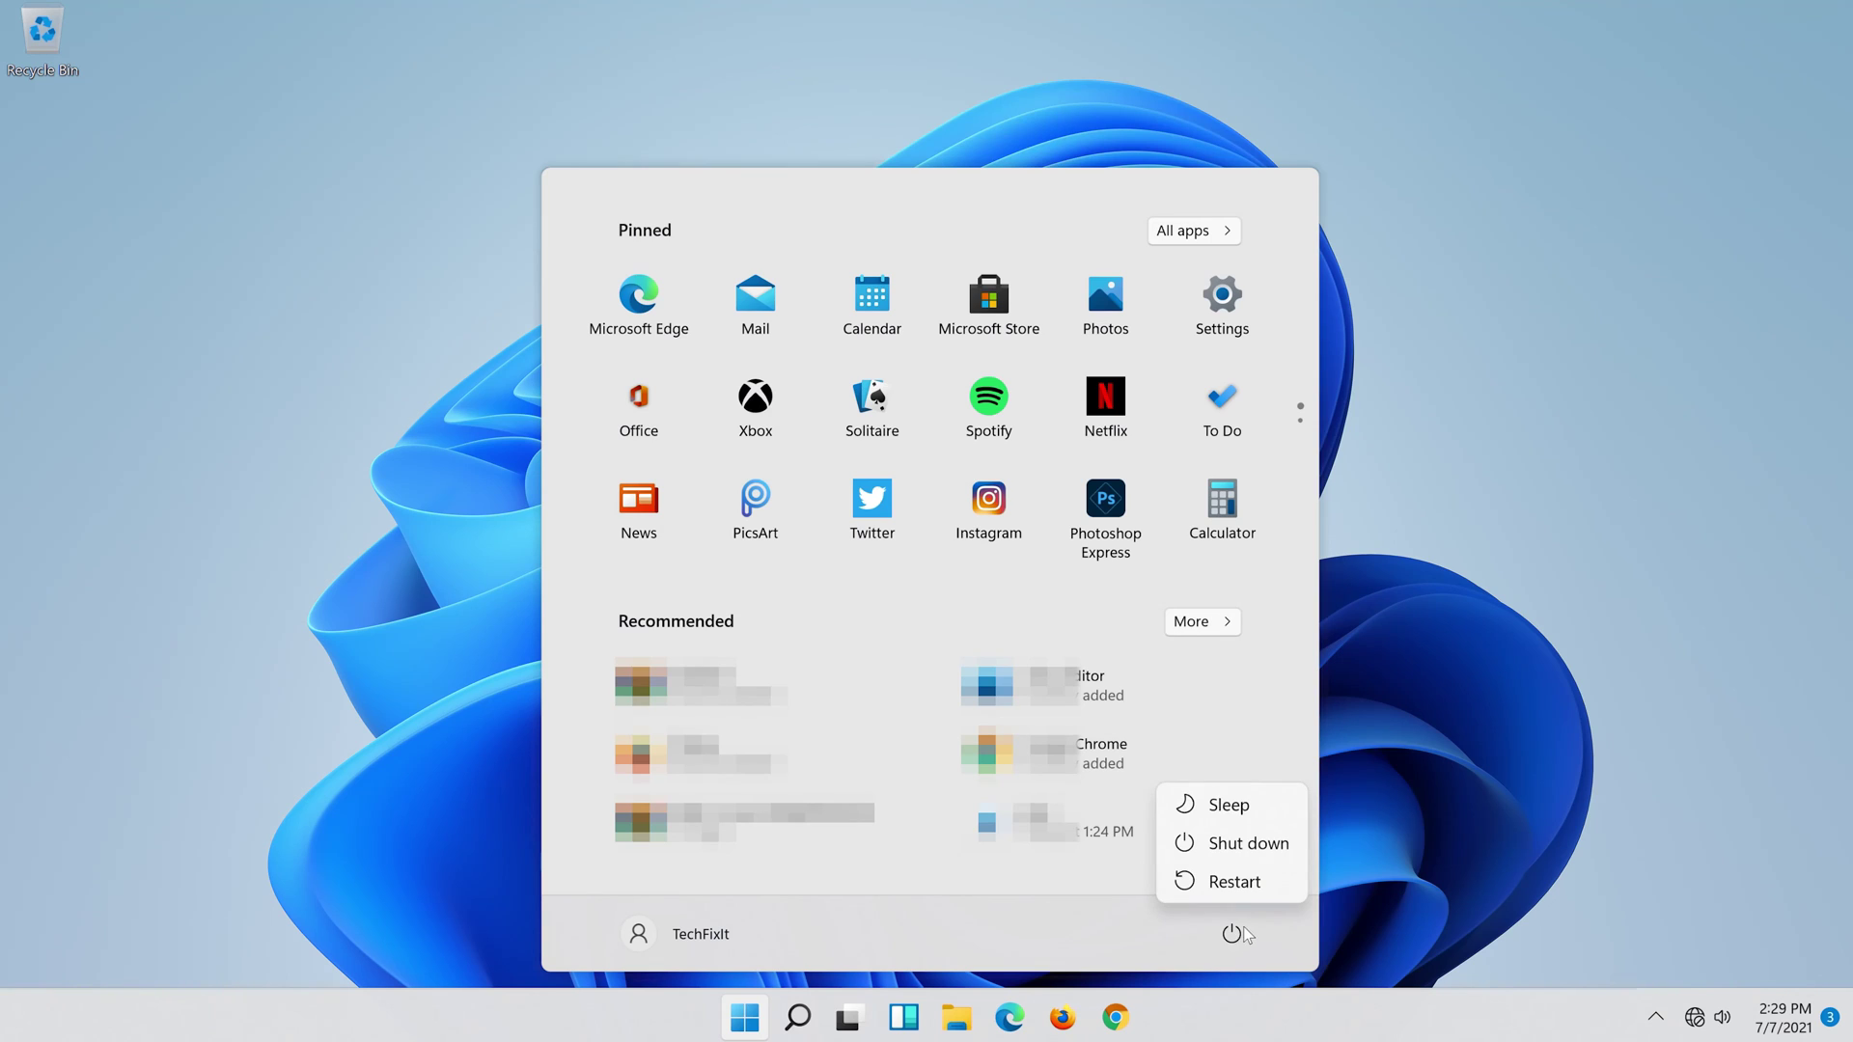
click(1241, 880)
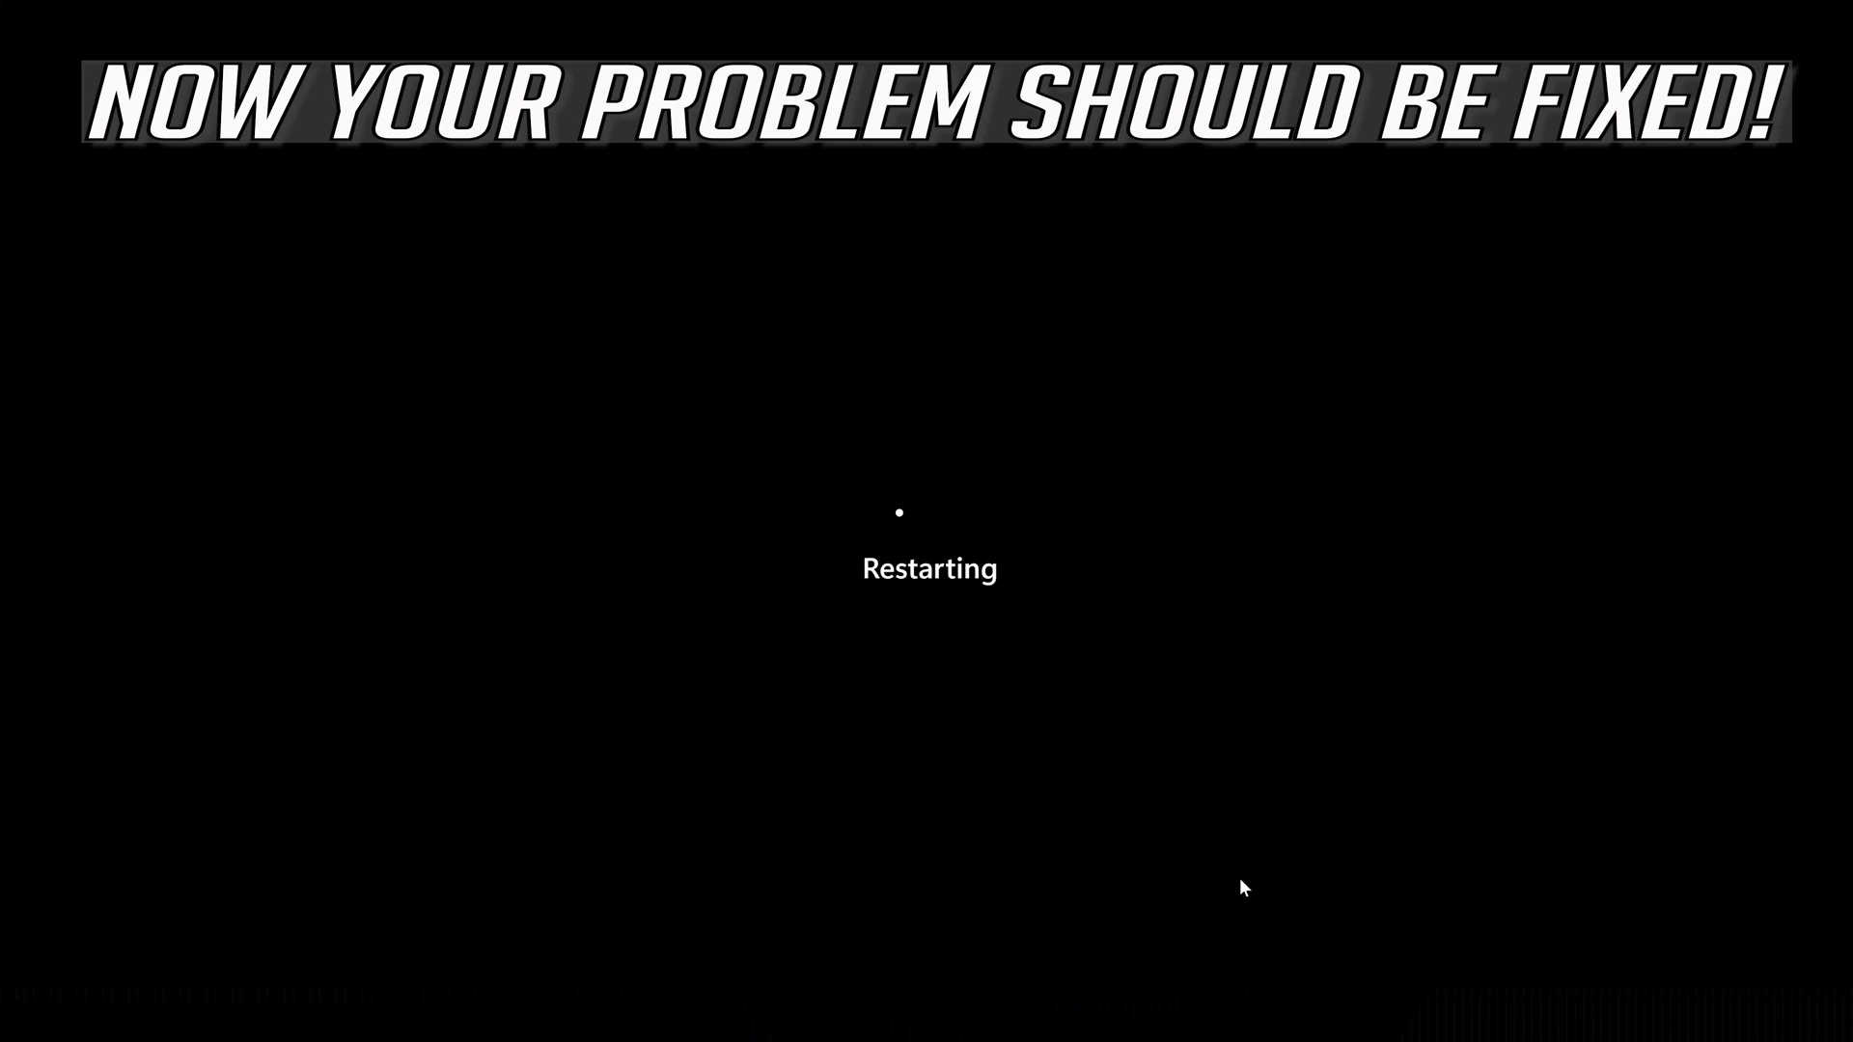